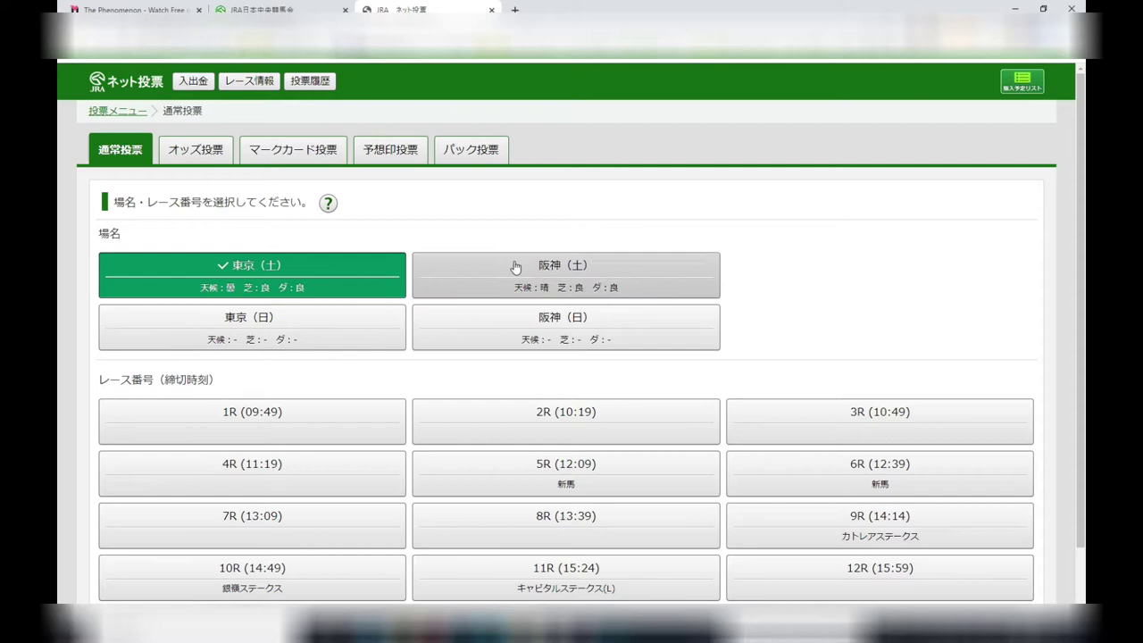
Go back to the voting menu, try odds betting past the deposit warning, then return to the menu
left_click(393, 276)
key("alt+Left")
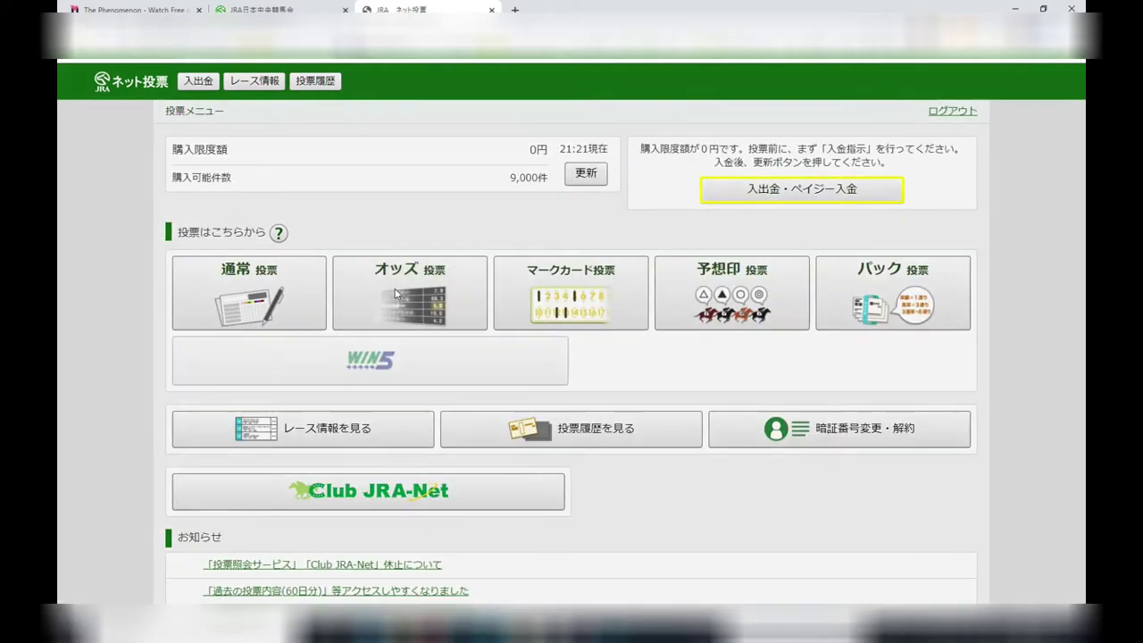
left_click(395, 294)
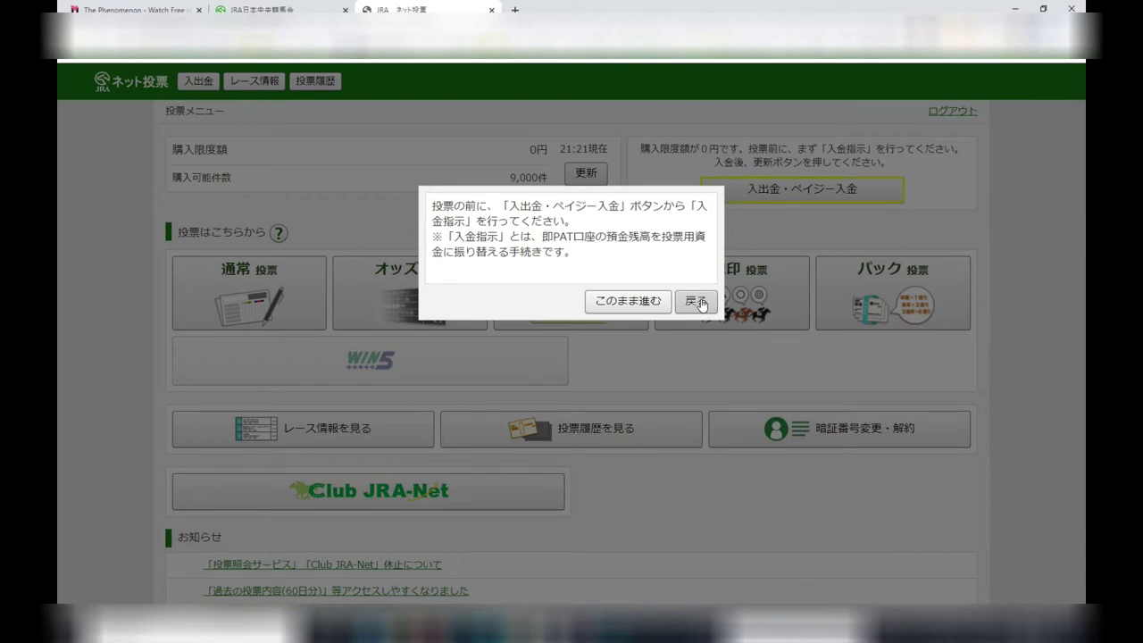
left_click(630, 301)
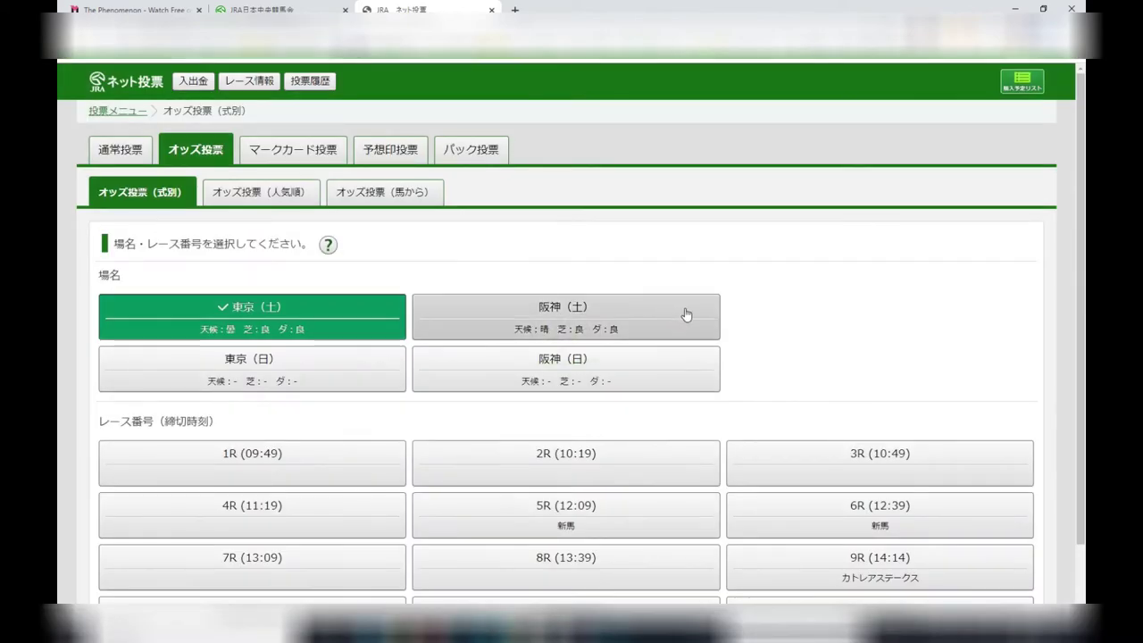
left_click(117, 111)
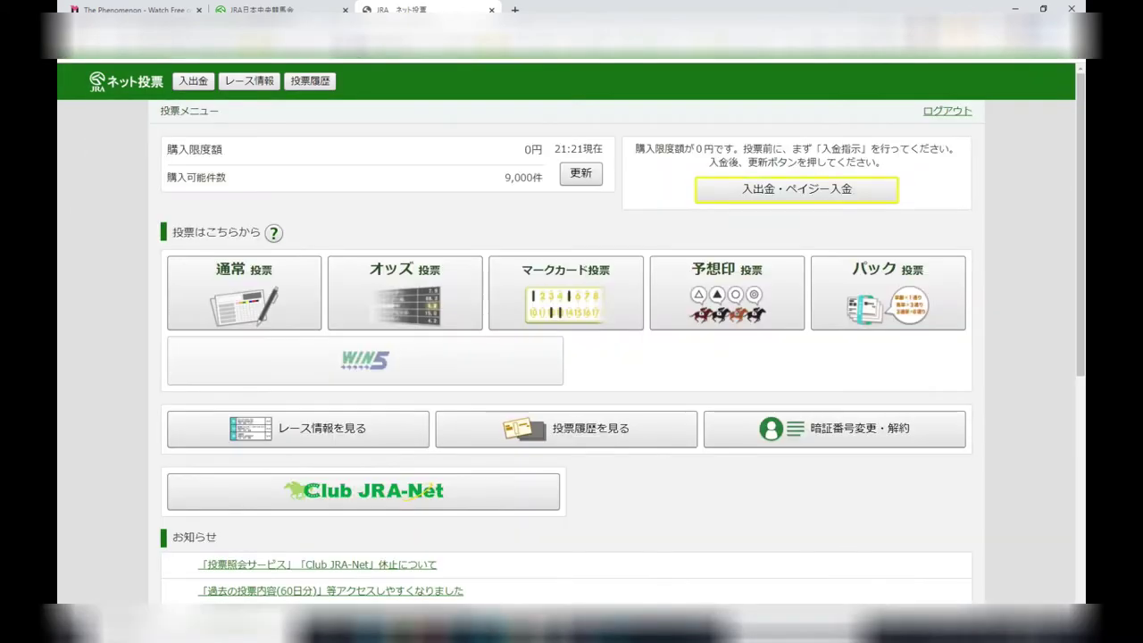
Open the betting history, look through the previous day's 31 receipts, and close the list
left_click(306, 82)
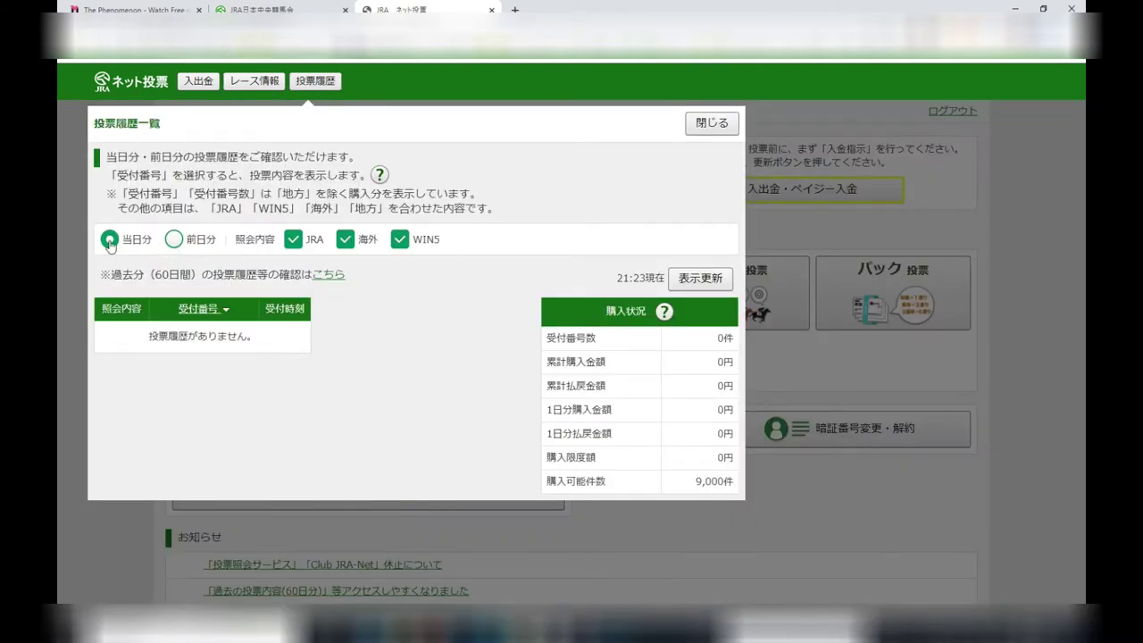
left_click(174, 242)
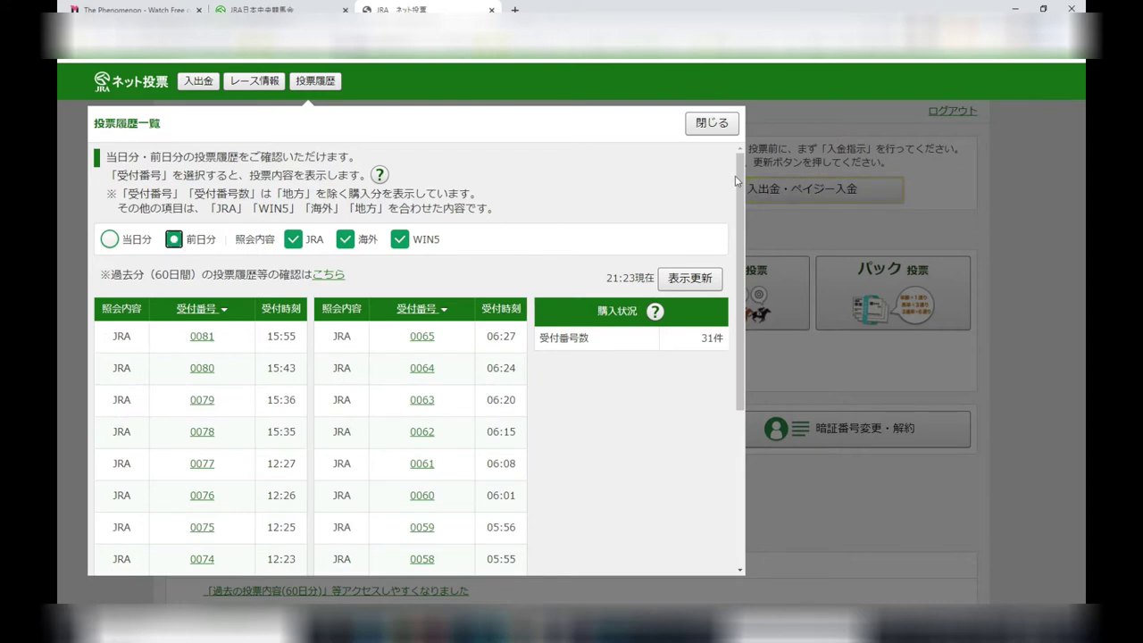
left_click_drag(739, 178, 751, 376)
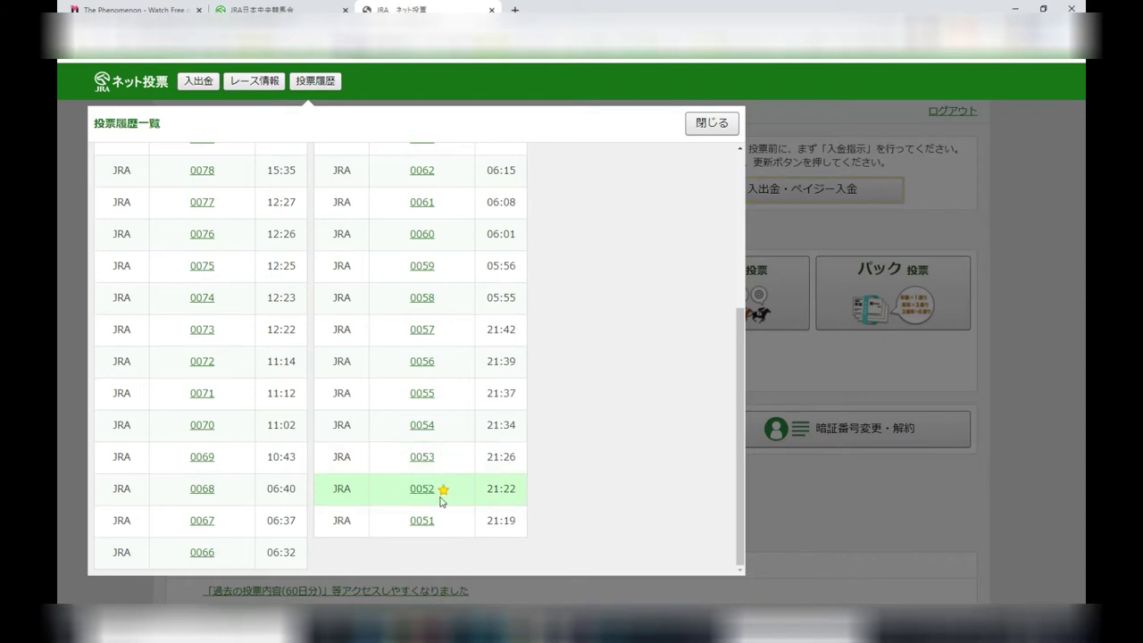
left_click(694, 123)
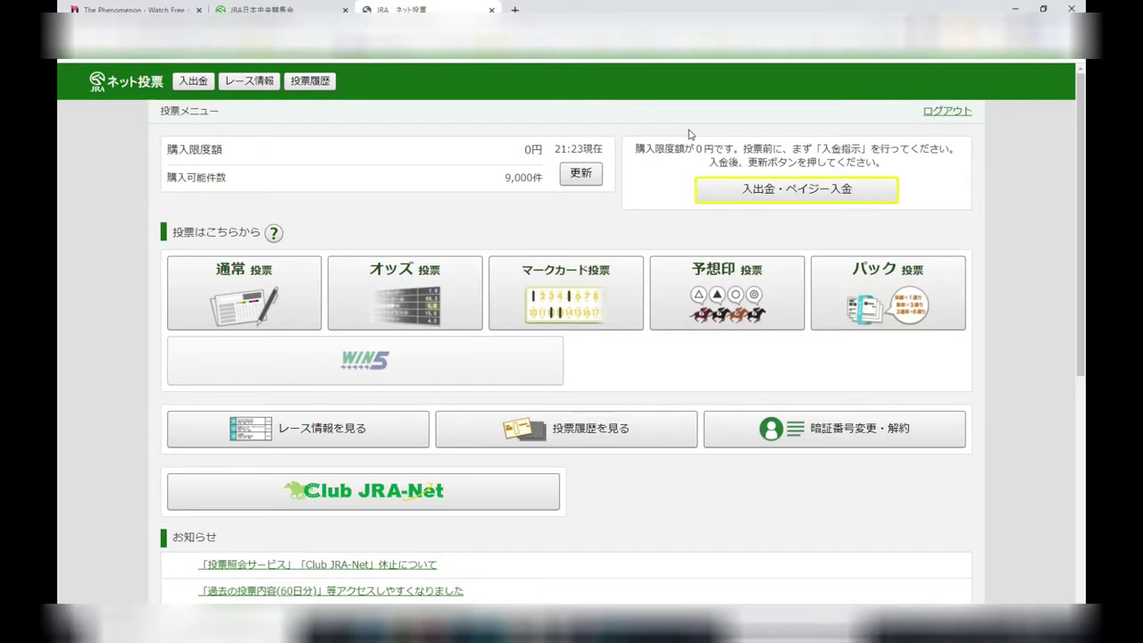
Start a new deposit instruction from the 入出金 menu and enter 3000 yen
left_click(202, 84)
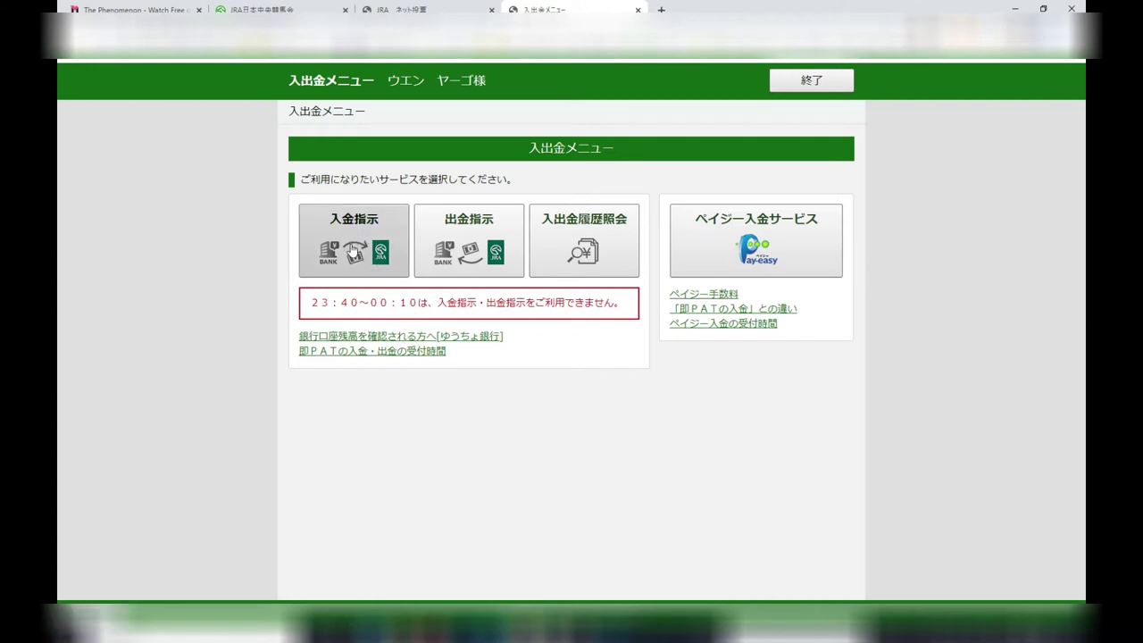
left_click(354, 251)
left_click(759, 278)
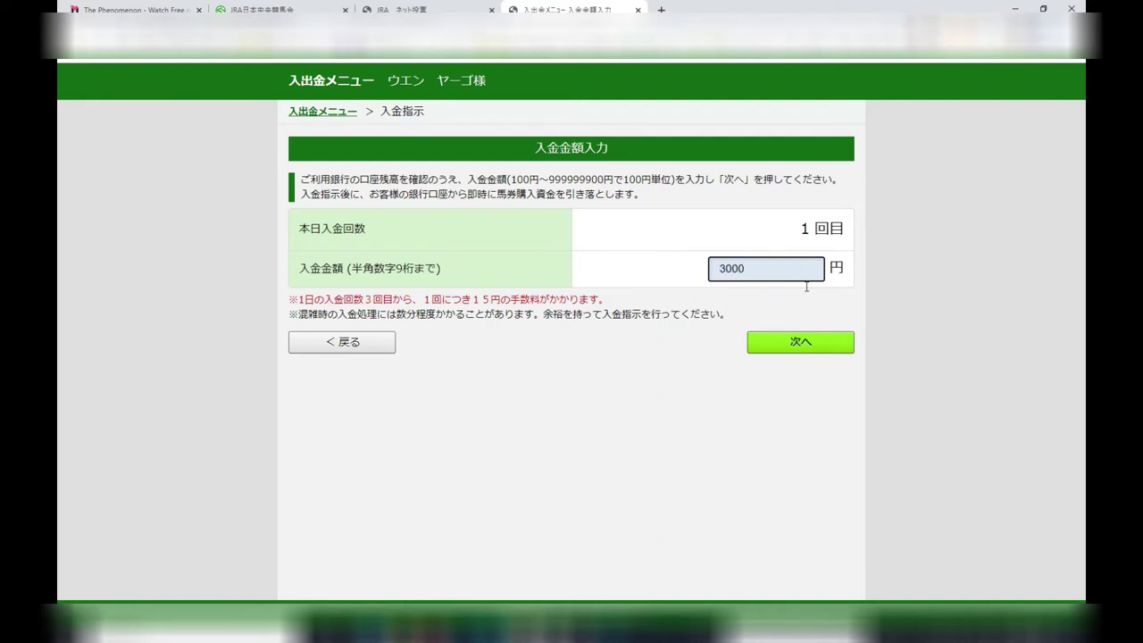
Confirm the 3,000-yen deposit with the account PIN and approve it
left_click(822, 347)
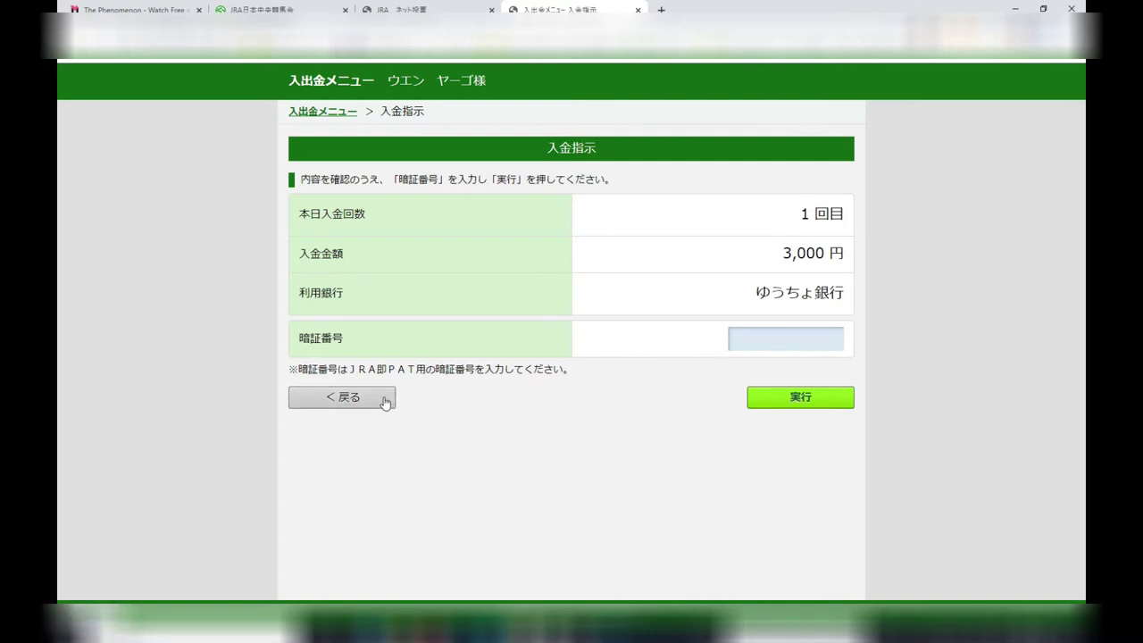
left_click(775, 341)
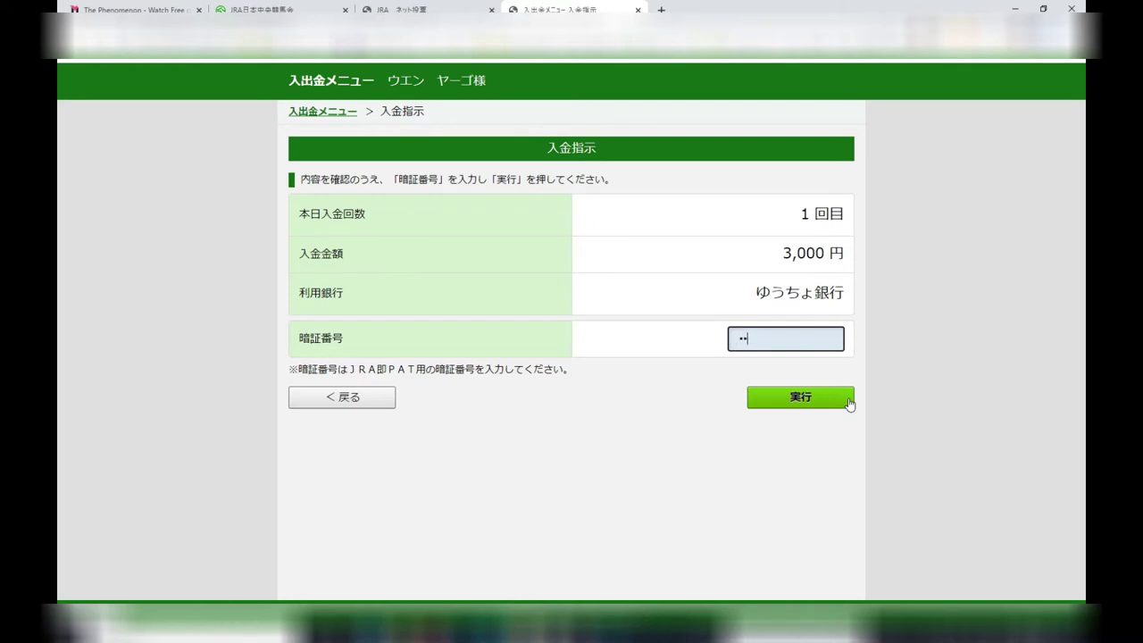
left_click(844, 402)
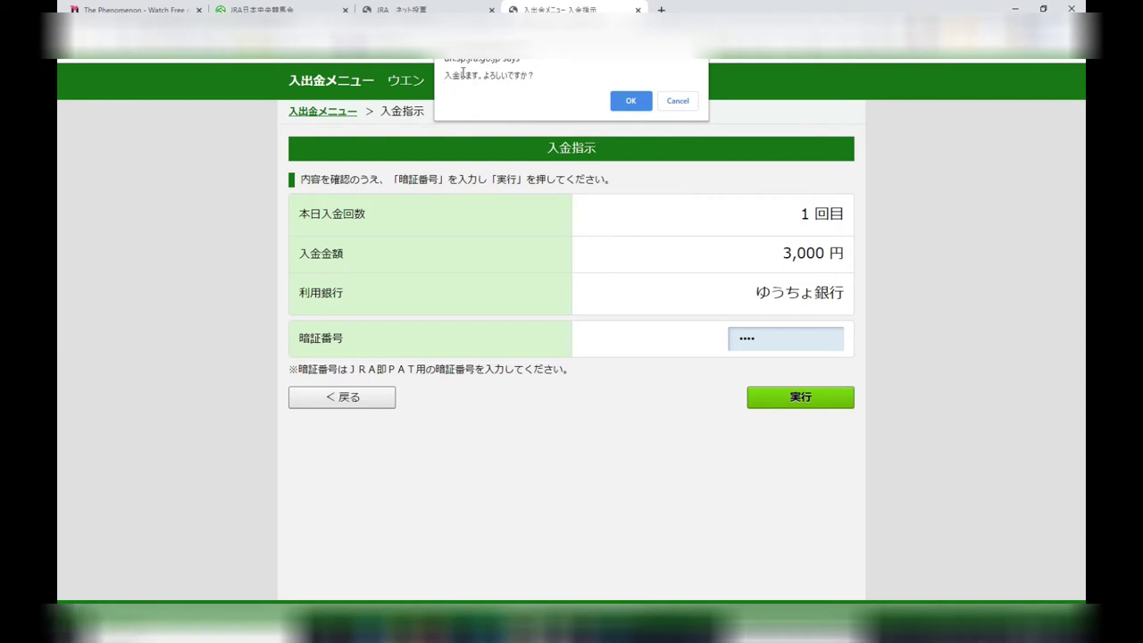
left_click(636, 102)
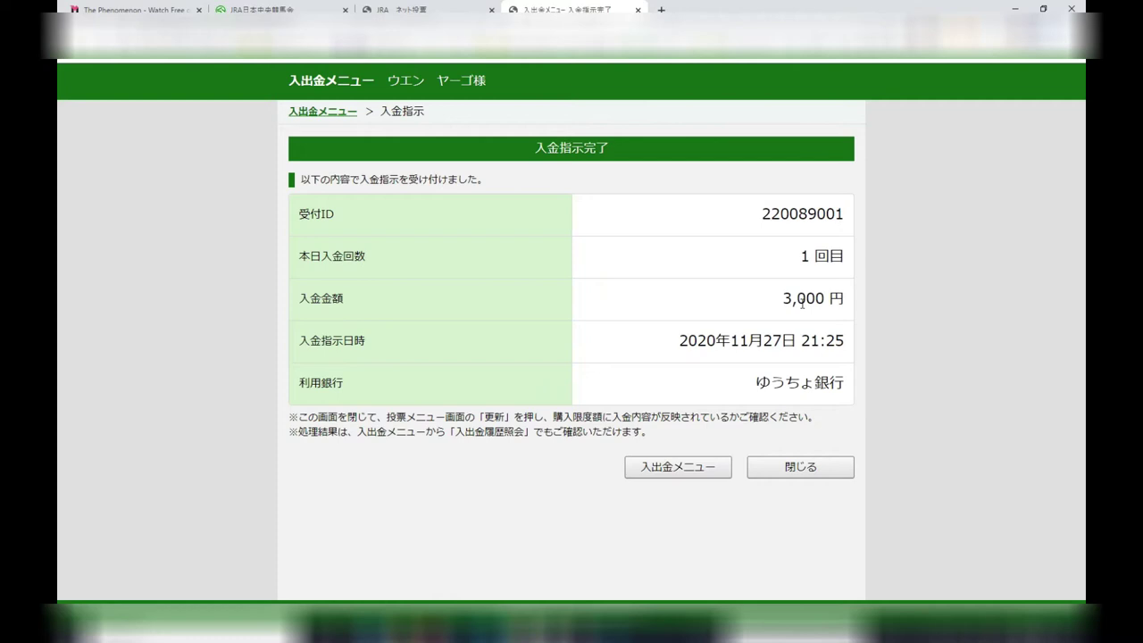
Close the deposit receipt and search 'jra english' in a new browser tab
left_click(810, 473)
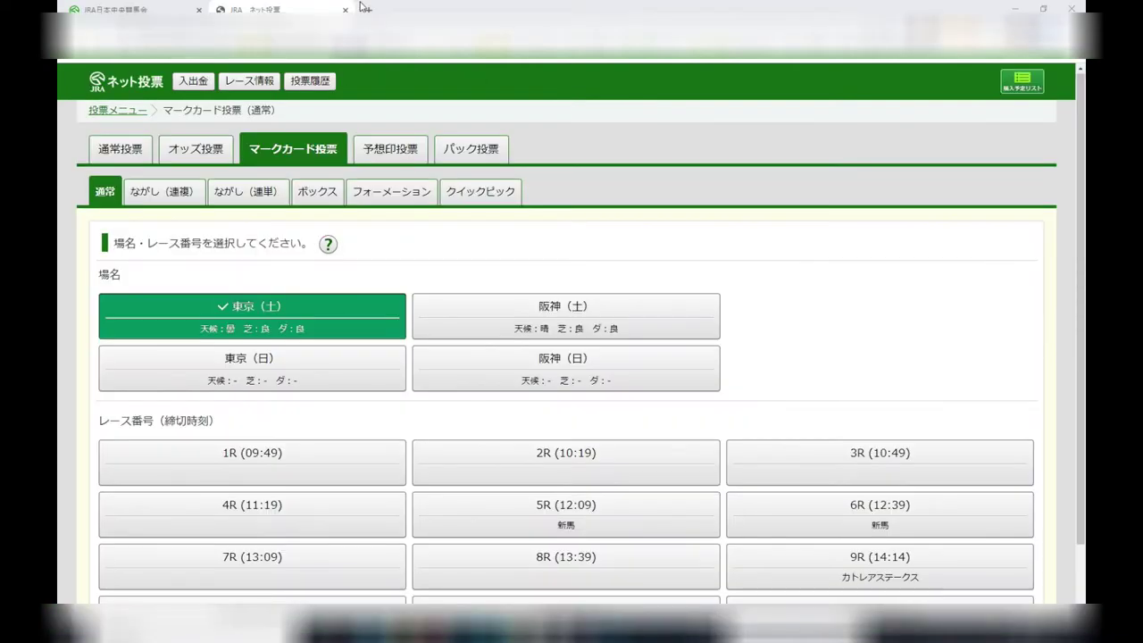
left_click(364, 8)
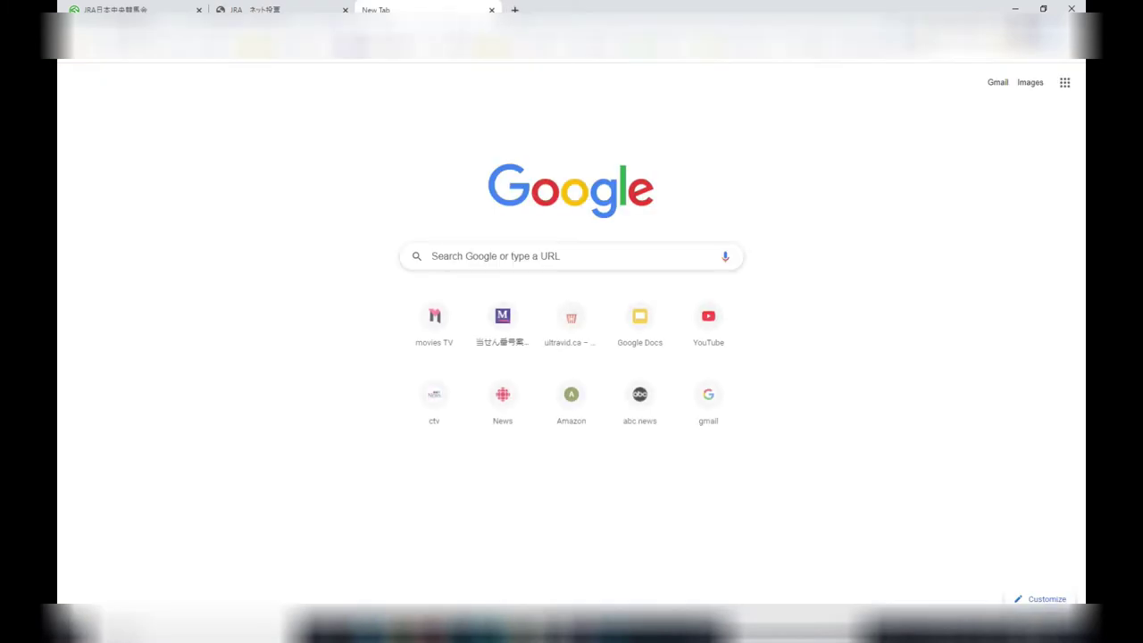
type("jra")
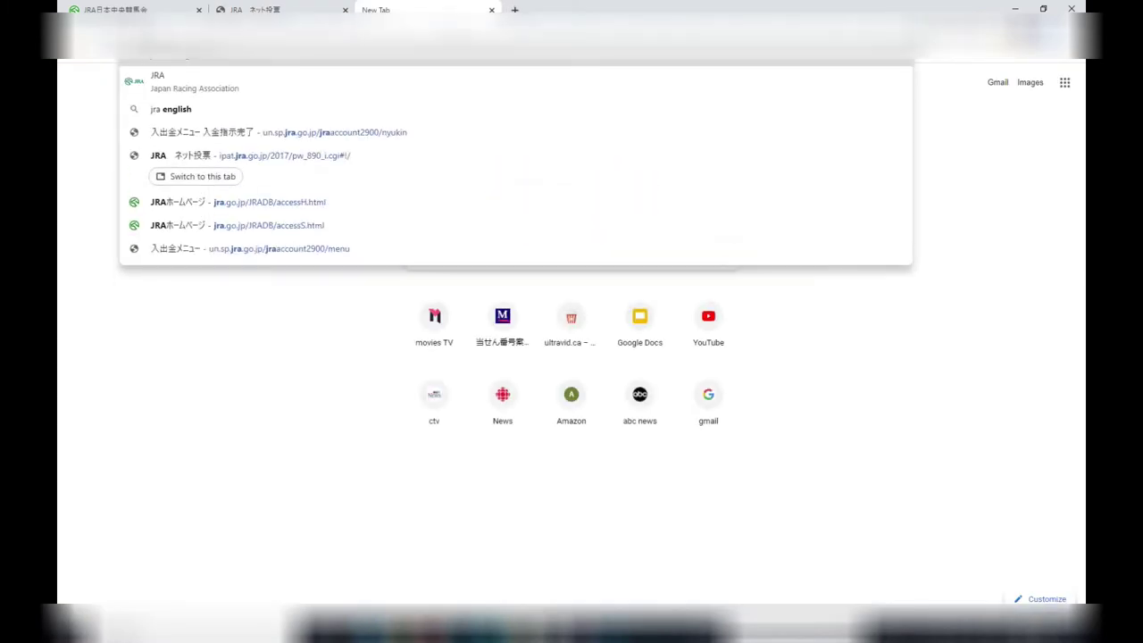
type(" en")
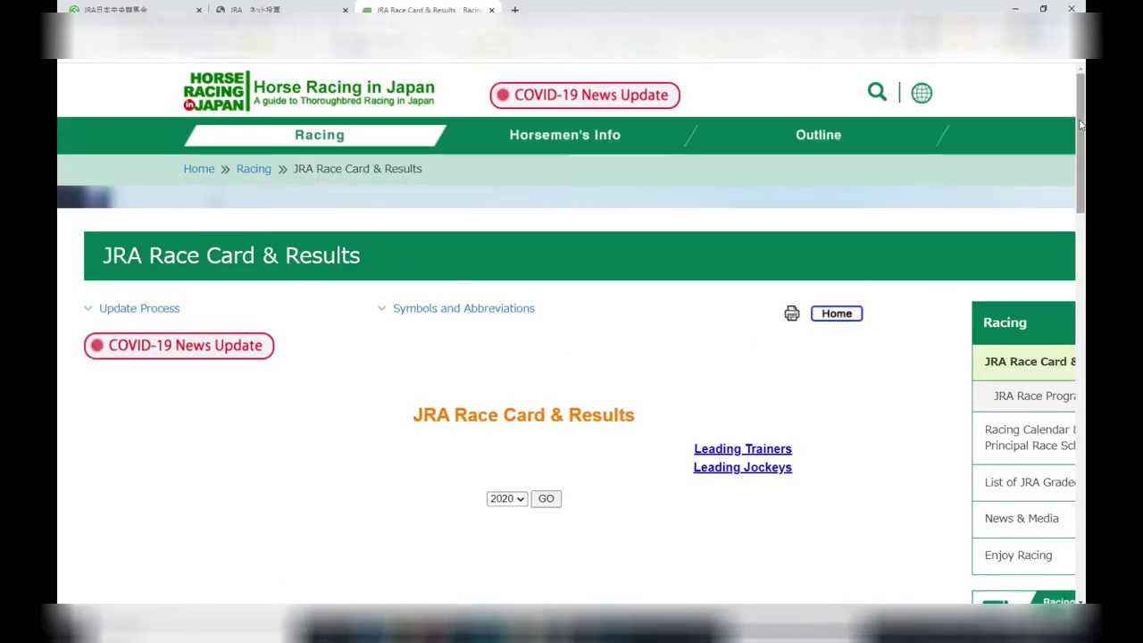
Open the Tokyo 1R MDN D1600 race card for 2020/11/28 from the 2020 race dates
left_click_drag(1081, 121, 1080, 200)
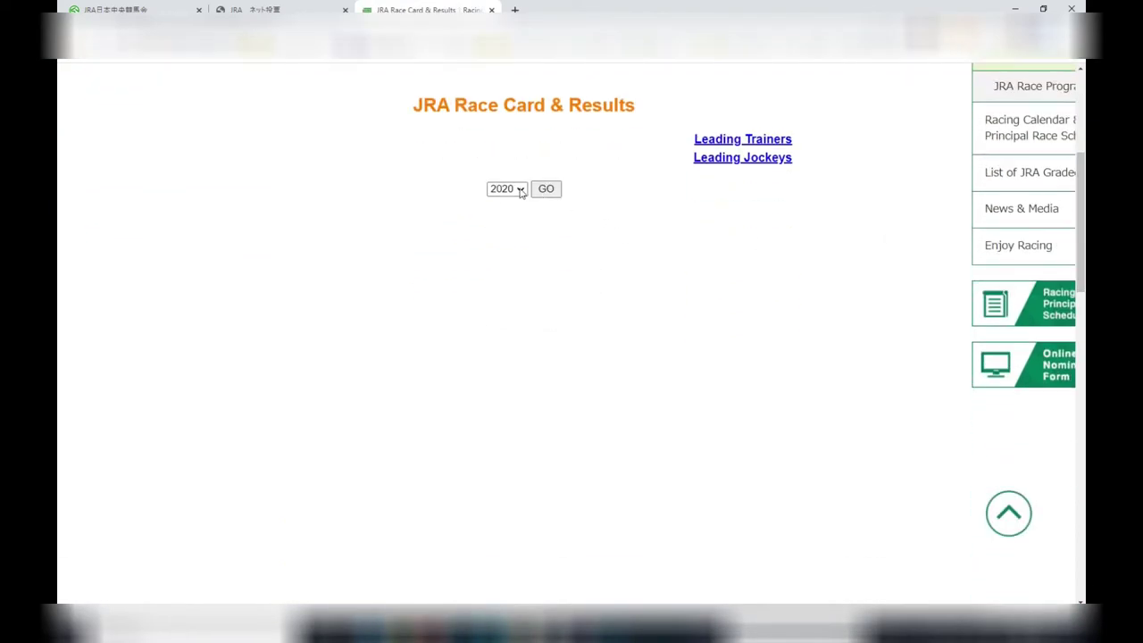
left_click(546, 190)
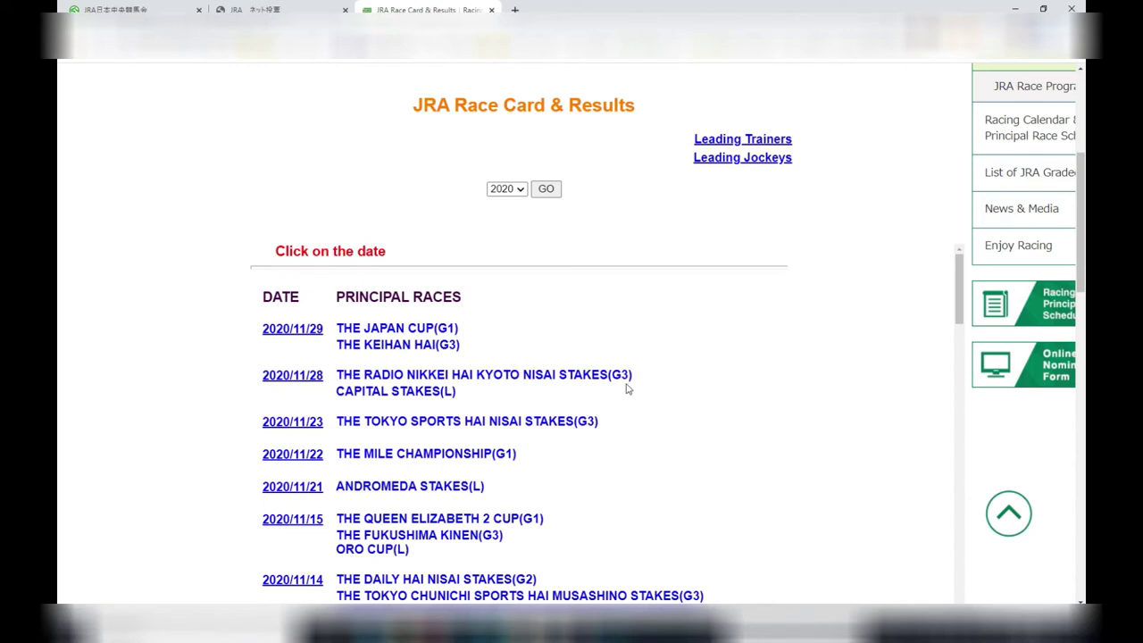
left_click(297, 382)
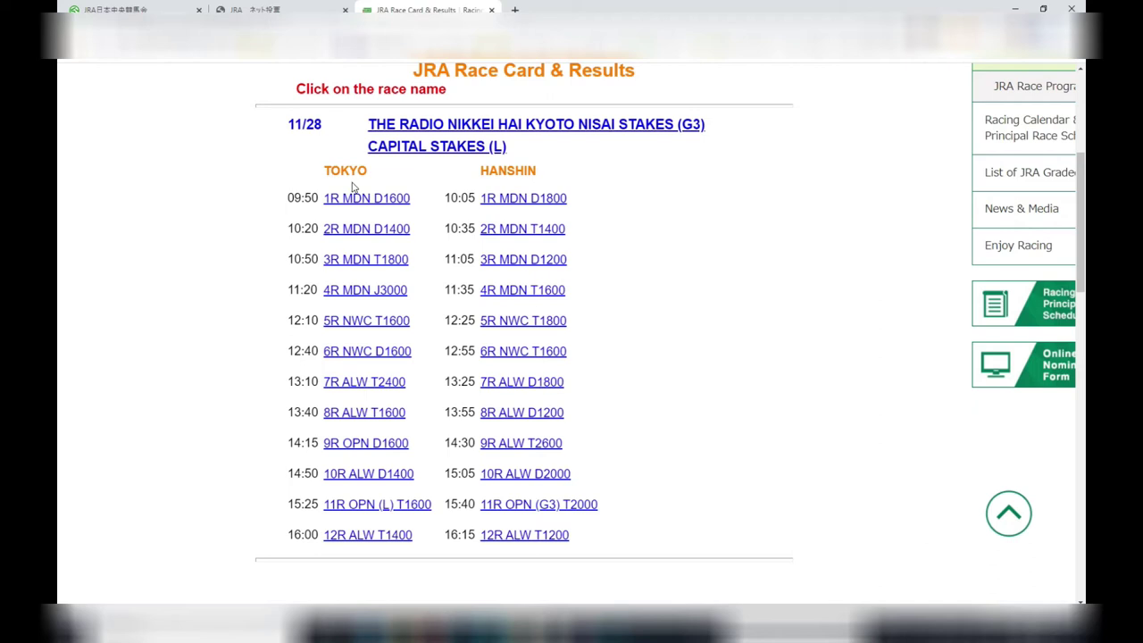
left_click_drag(383, 201, 268, 158)
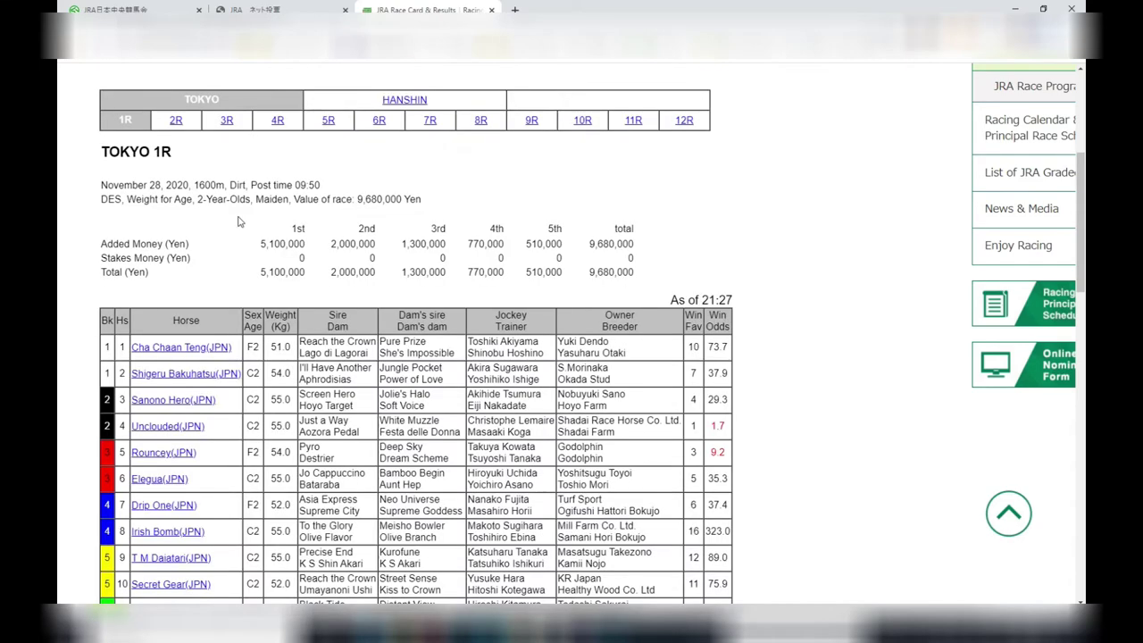
scroll(977, 170, "down", 2)
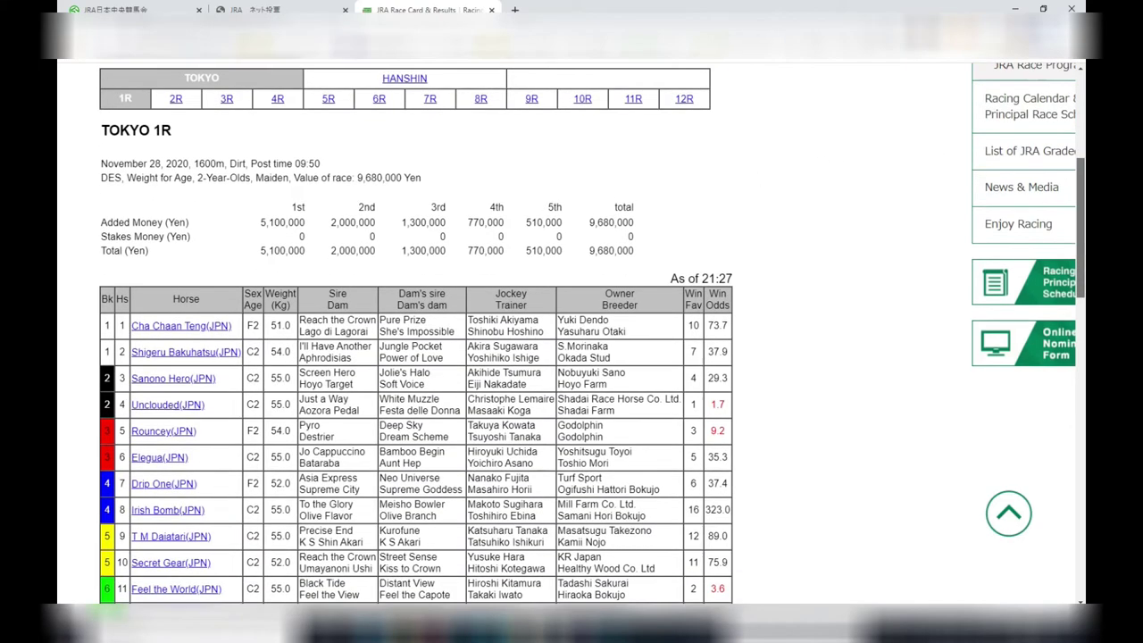
scroll(789, 200, "down", 2)
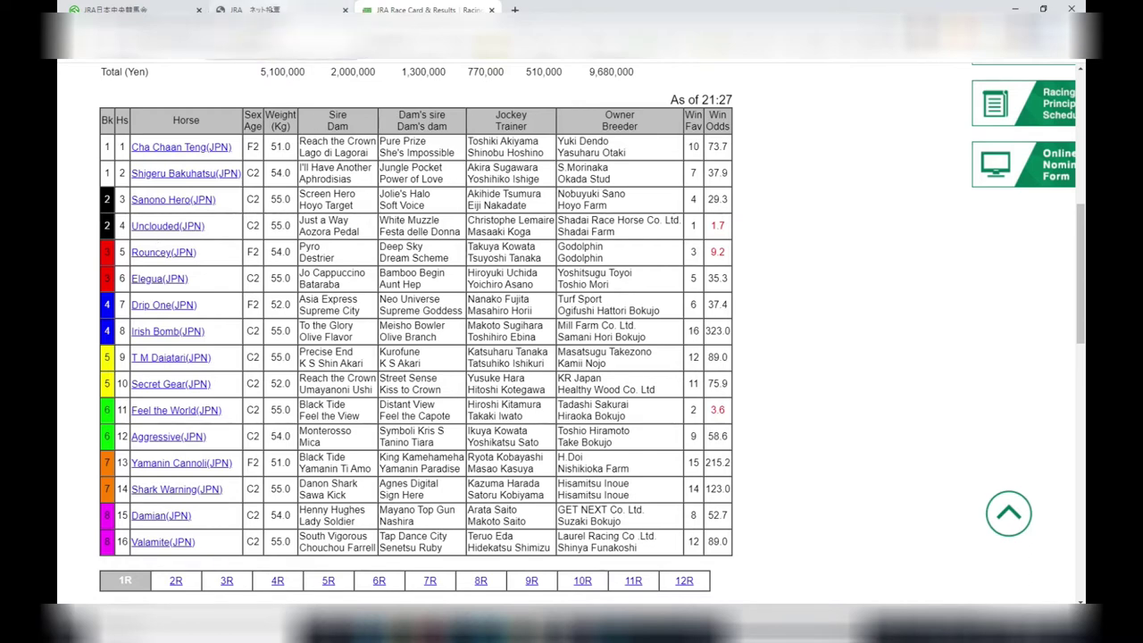
Back in JRA Net Voting, set the mark-sheet form to 東京(土) race 1R
key("ctrl+shift+Tab")
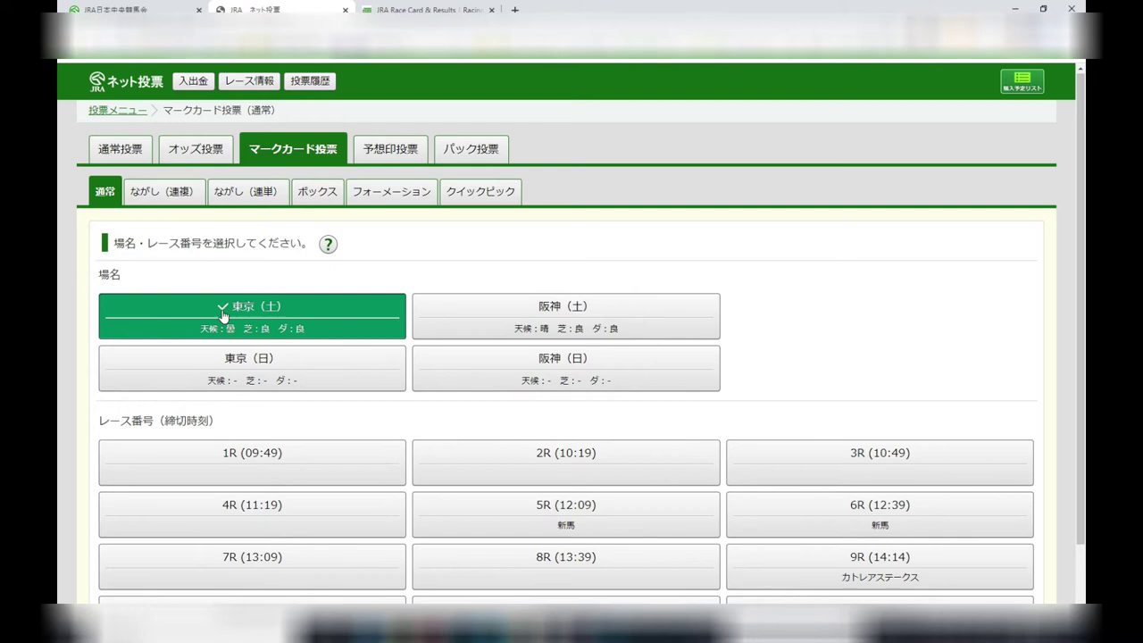
left_click(277, 456)
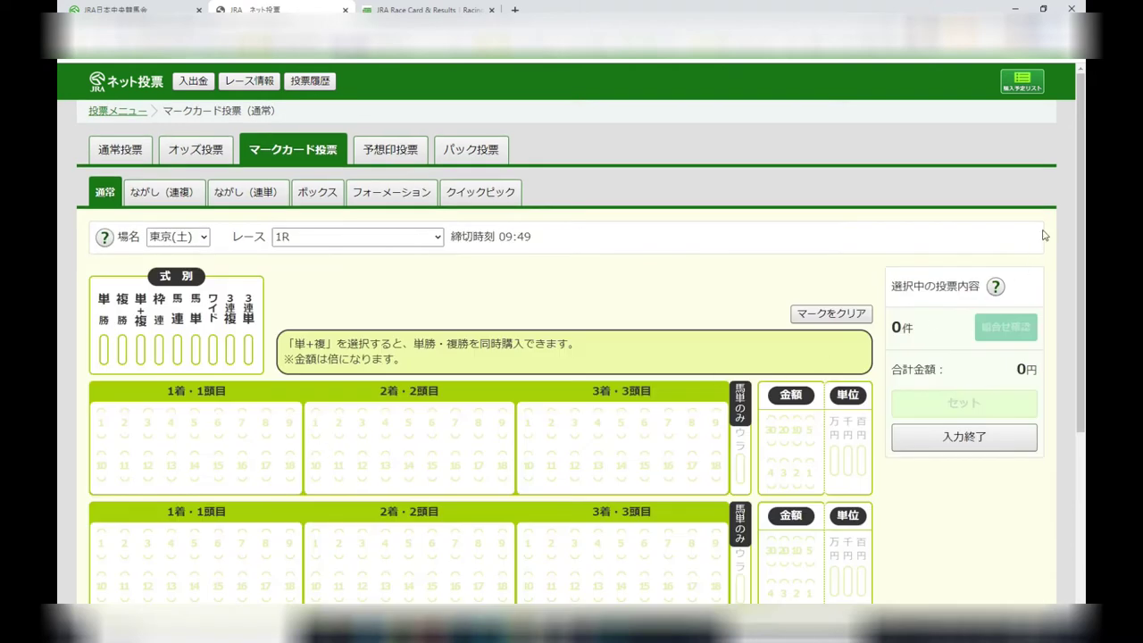
scroll(1081, 162, "down", 1)
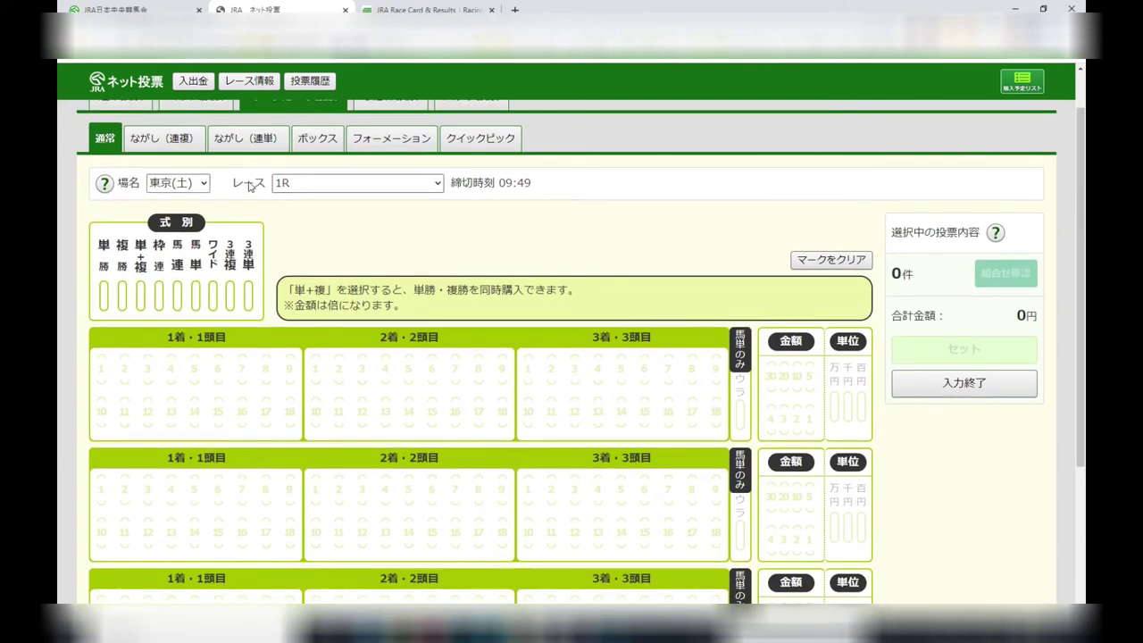
left_click(438, 186)
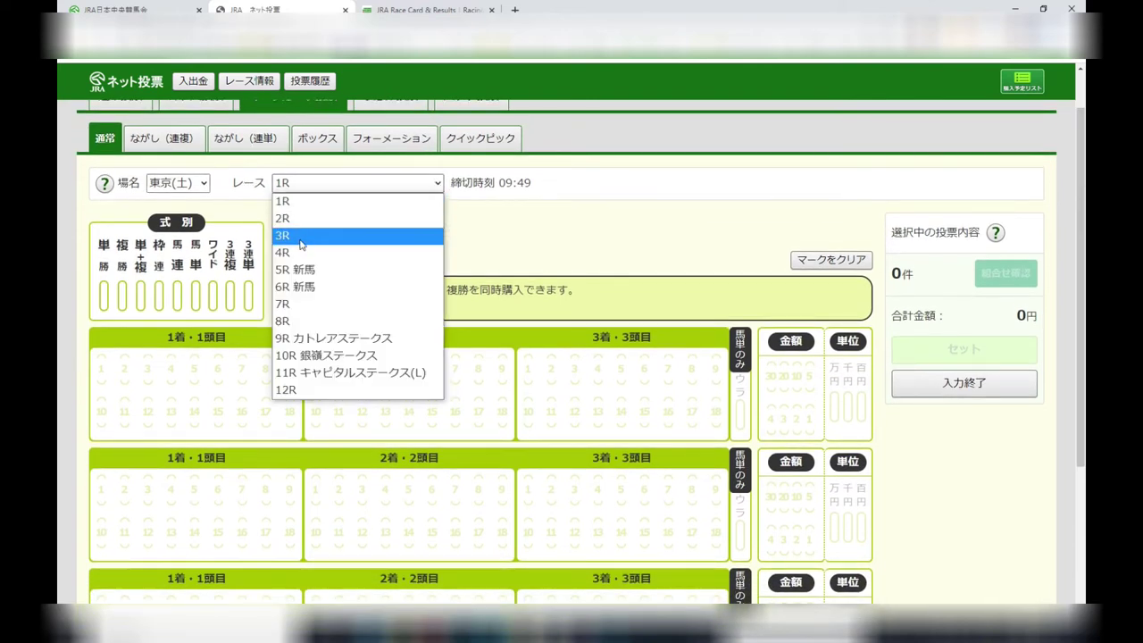
left_click(348, 179)
left_click(204, 185)
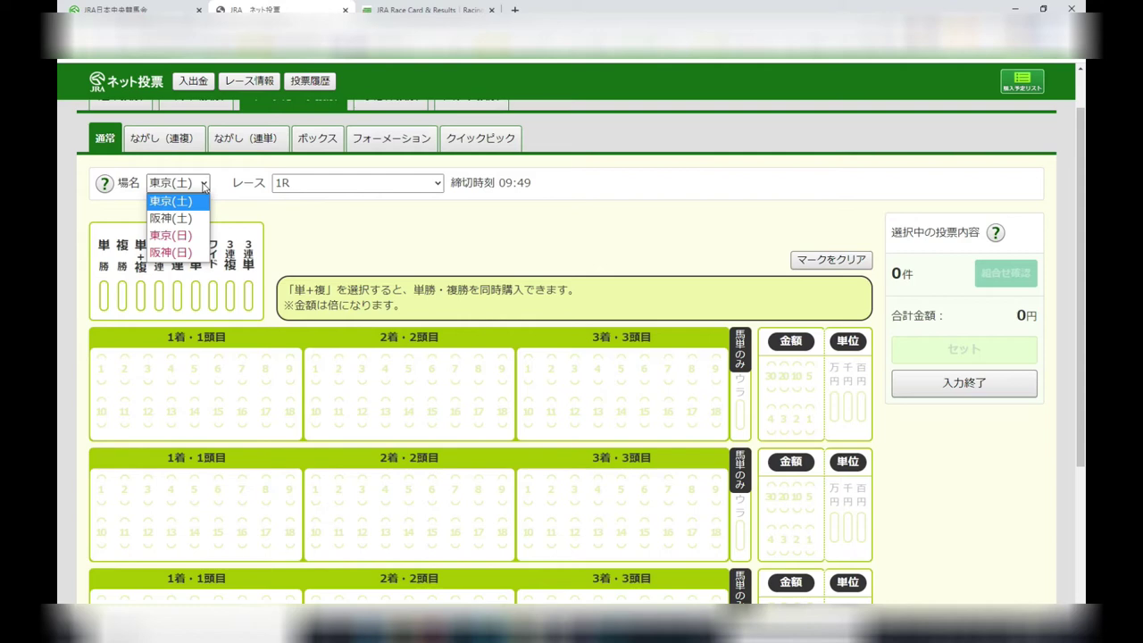
left_click(234, 178)
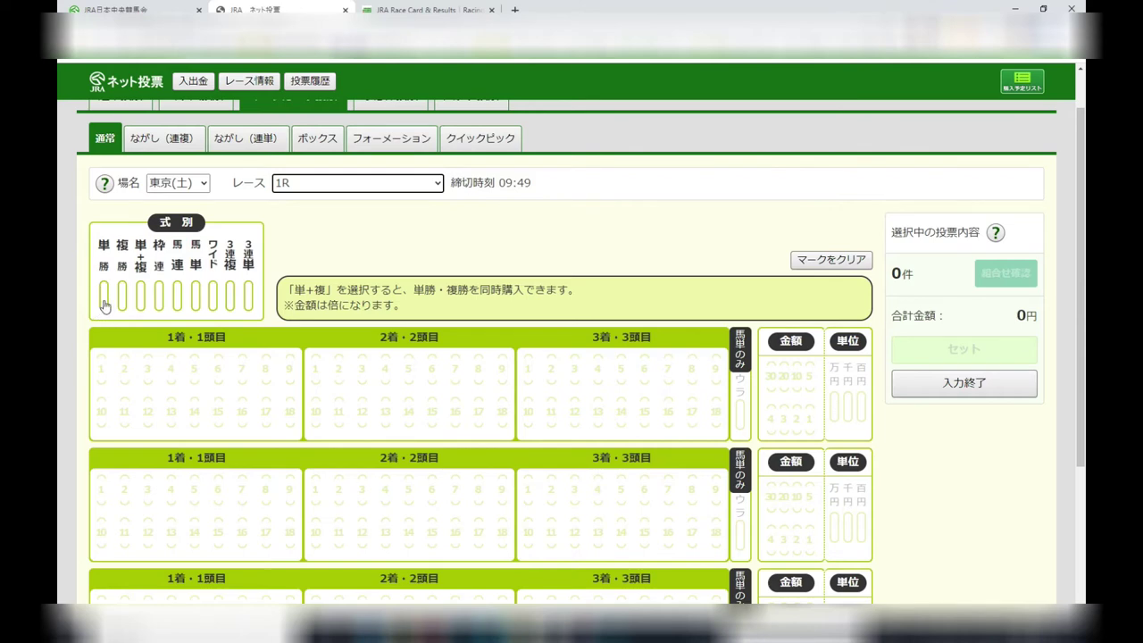
Mark the 単勝 win bet type and horse 4 after checking the race card
left_click(104, 305)
scroll(104, 305, "down", 3)
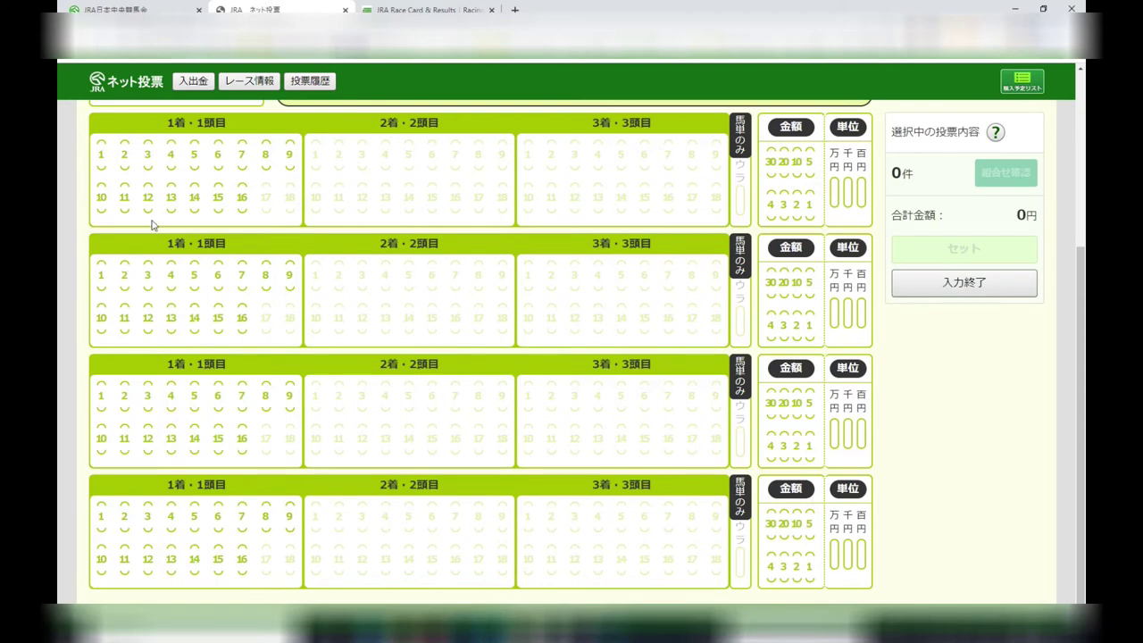
left_click_drag(1082, 284, 1082, 194)
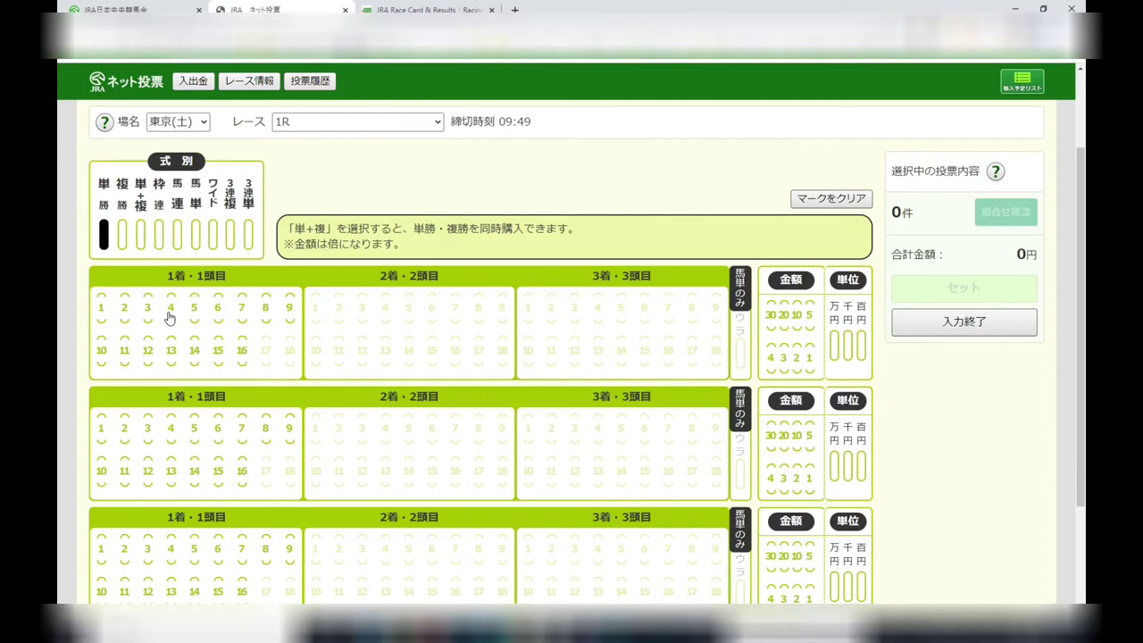
key("ctrl+Tab")
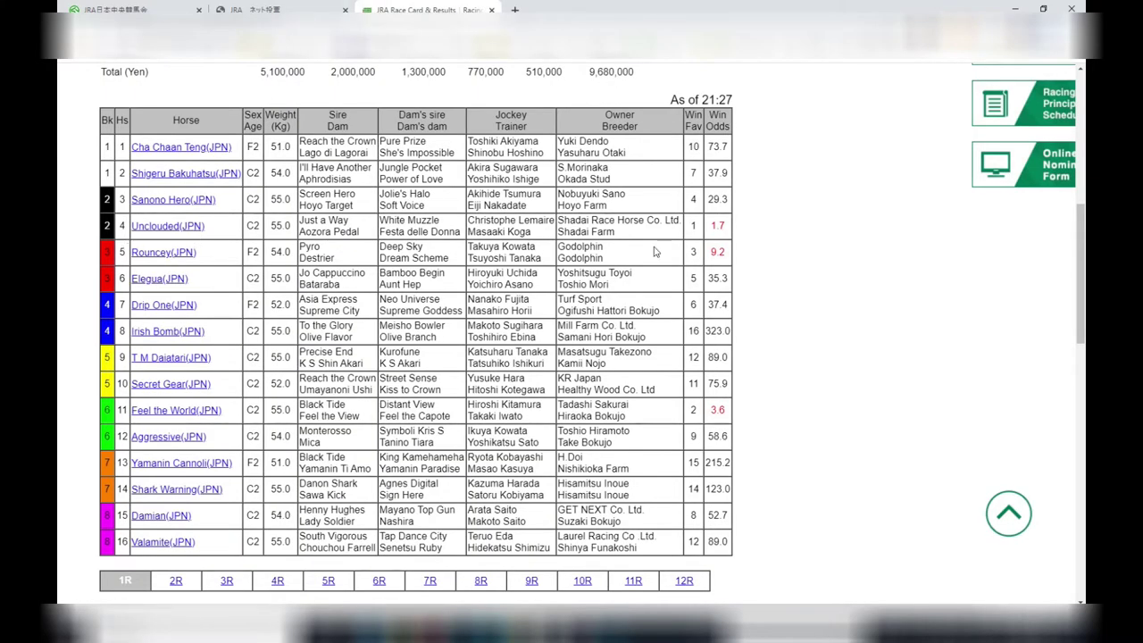
key("ctrl+shift+Tab")
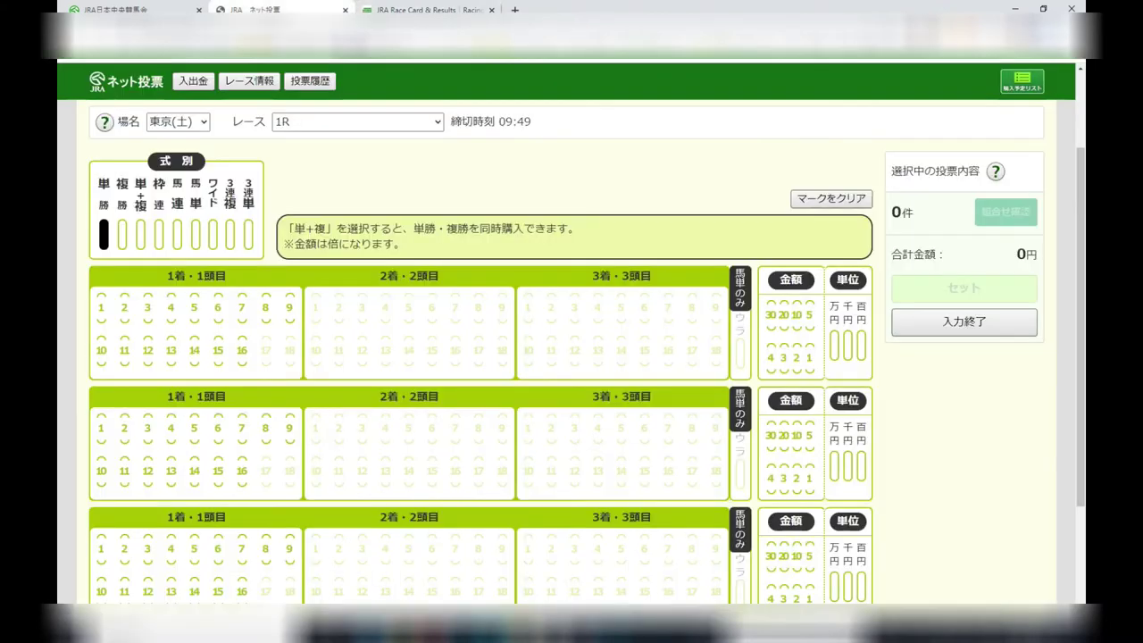
left_click(170, 313)
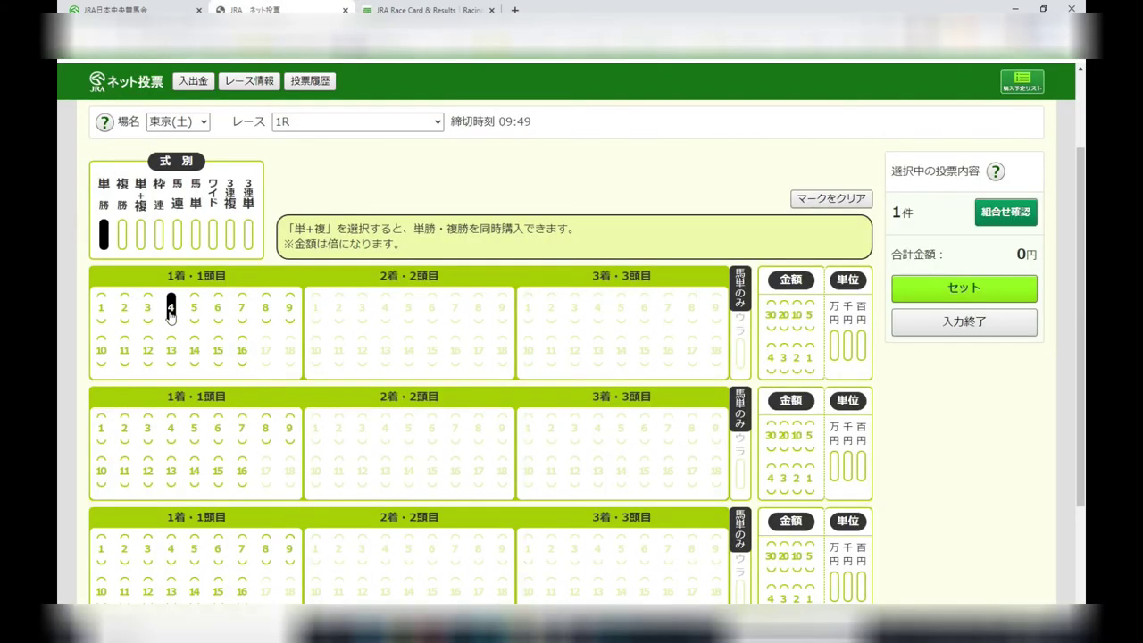
left_click(170, 313)
left_click(170, 313)
Set the stake to 1 × 百円 (100 yen) and add the bet to the purchase list
left_click(809, 359)
left_click(859, 345)
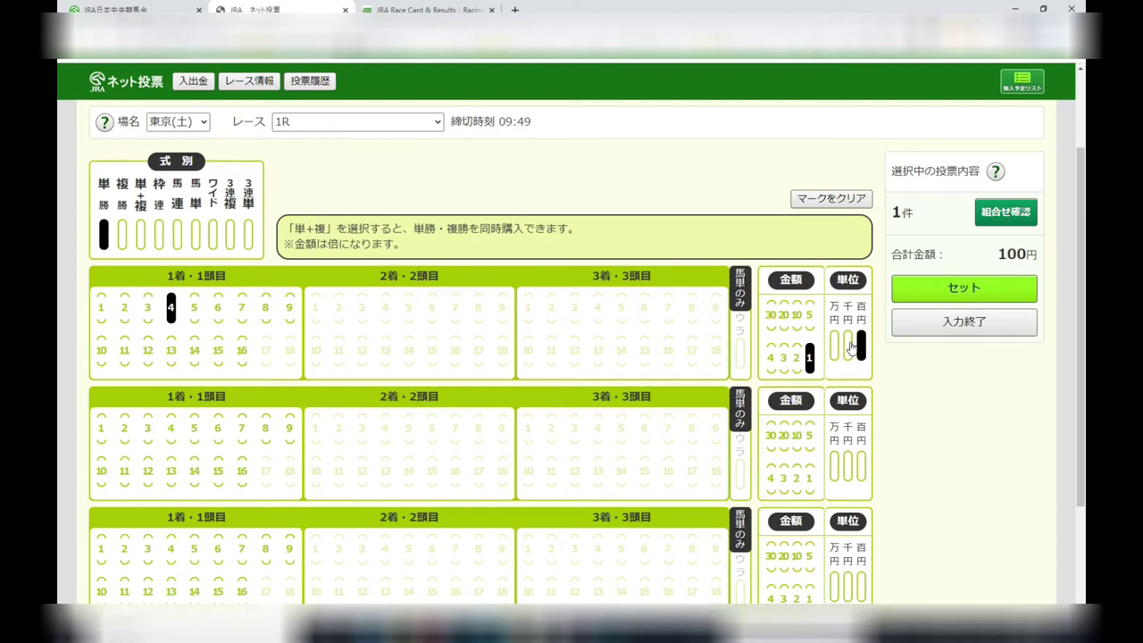
left_click(847, 346)
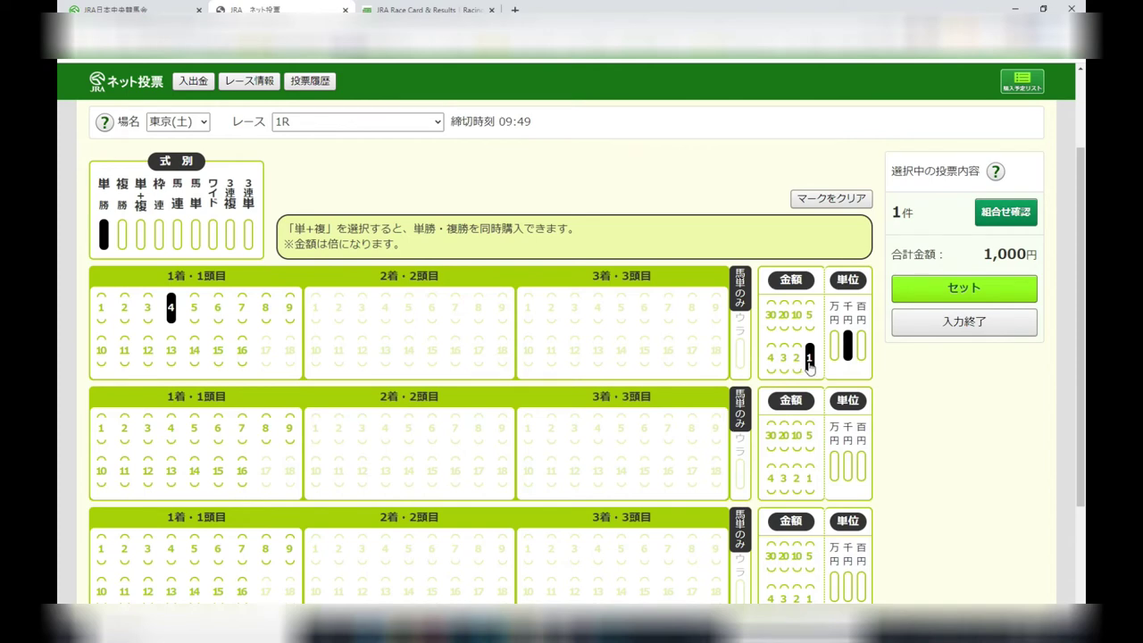
left_click(834, 346)
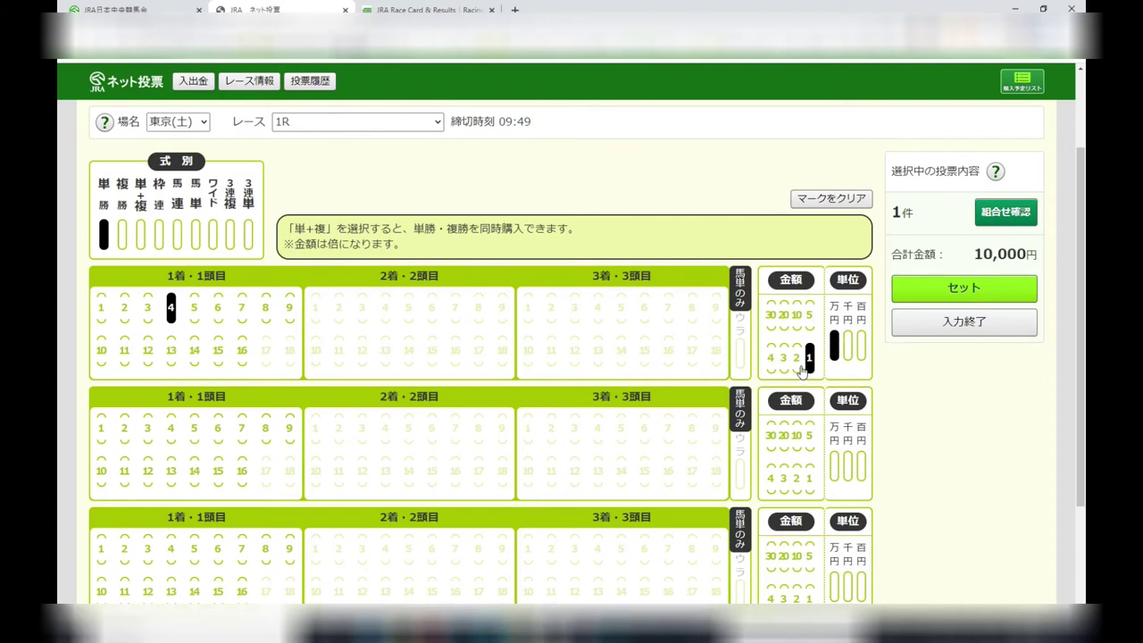
left_click(861, 347)
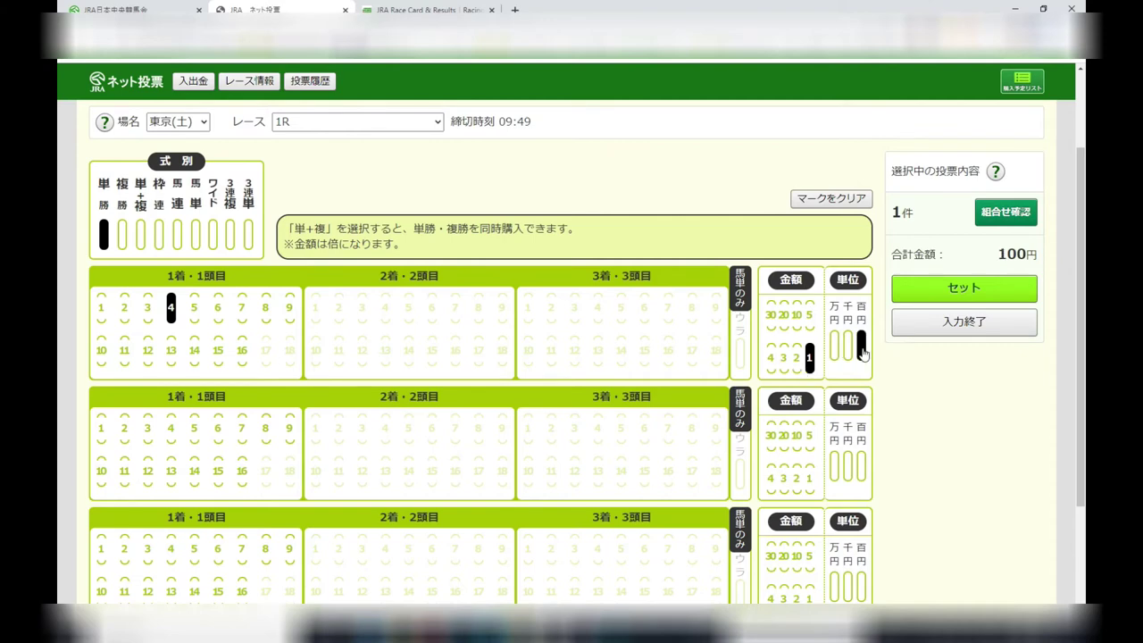
left_click(985, 295)
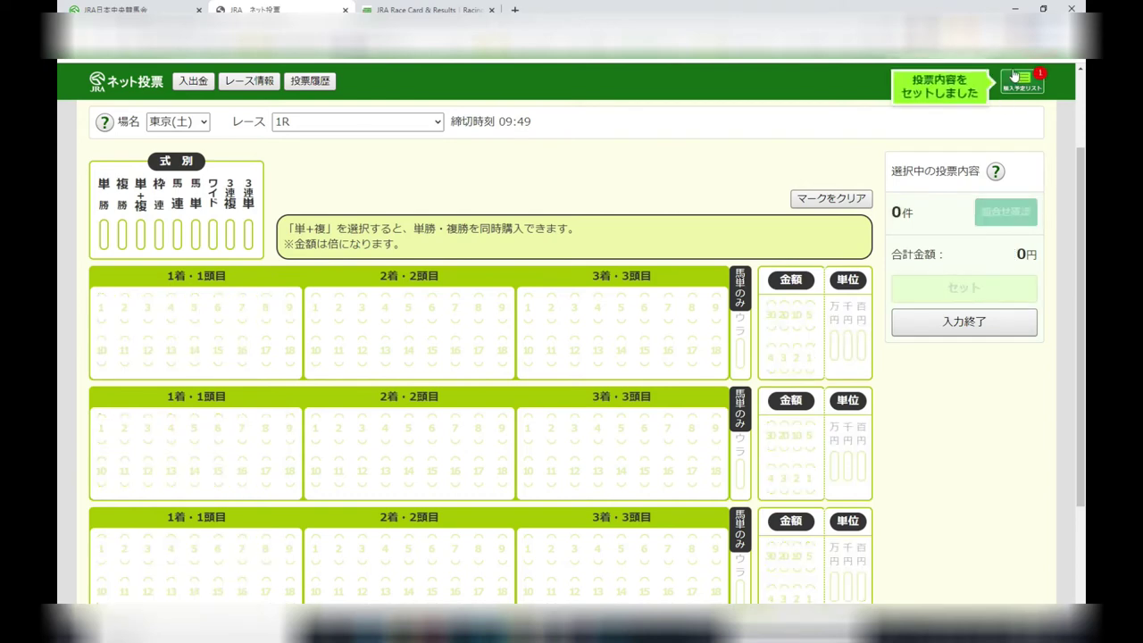
Open the purchase list, try changing the bet to horse 3, then cancel the edit
left_click(1015, 77)
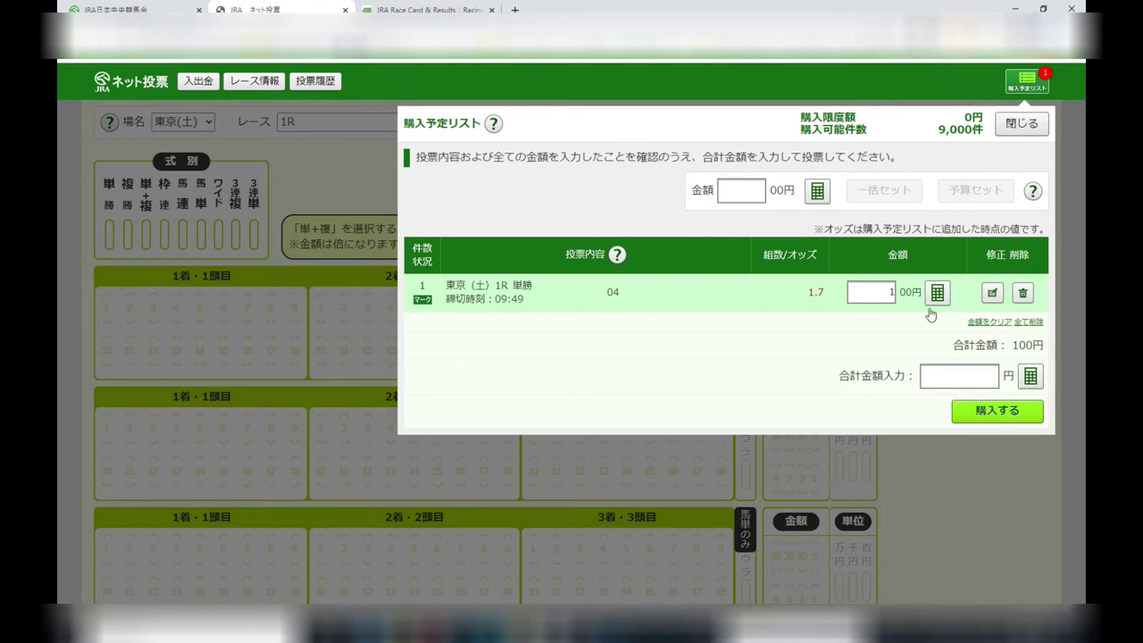
left_click(974, 382)
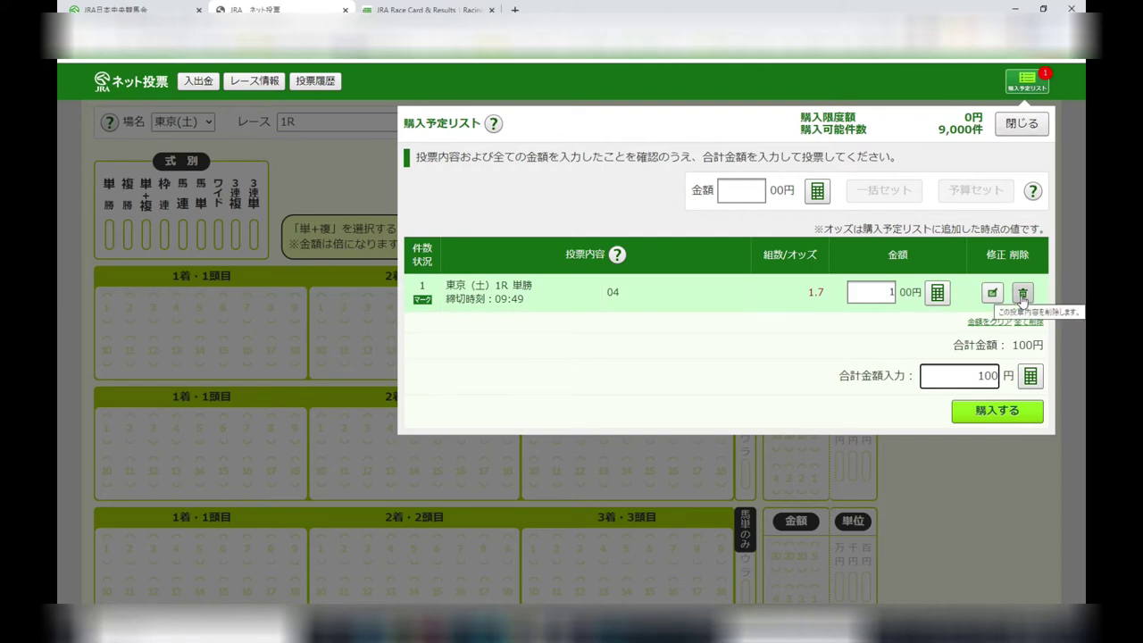
left_click(991, 293)
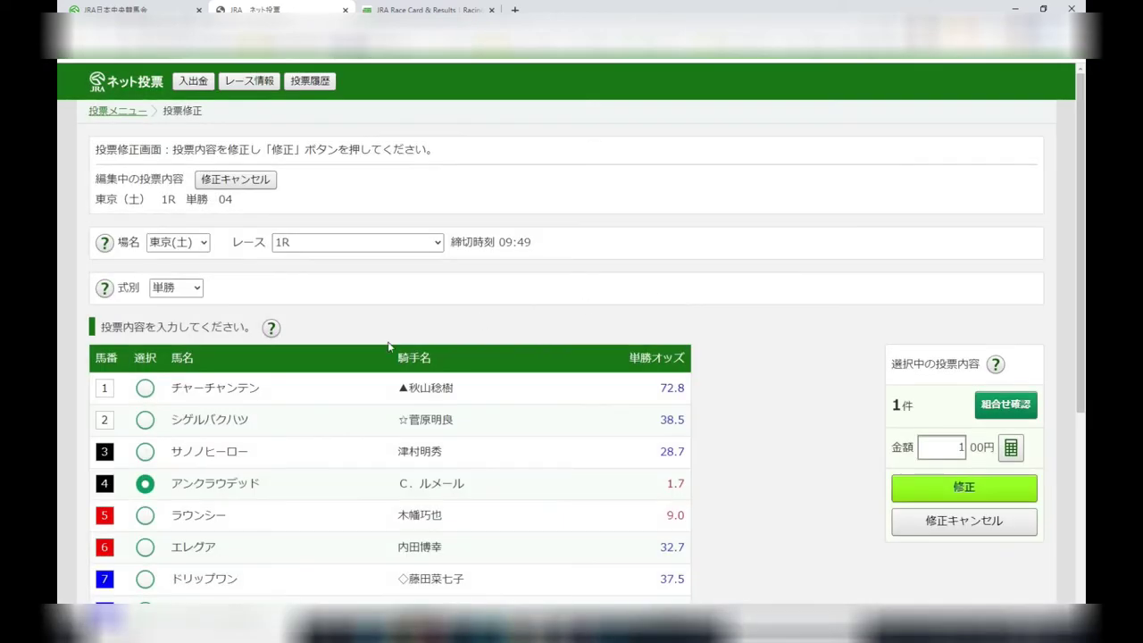
left_click_drag(1080, 130, 1080, 254)
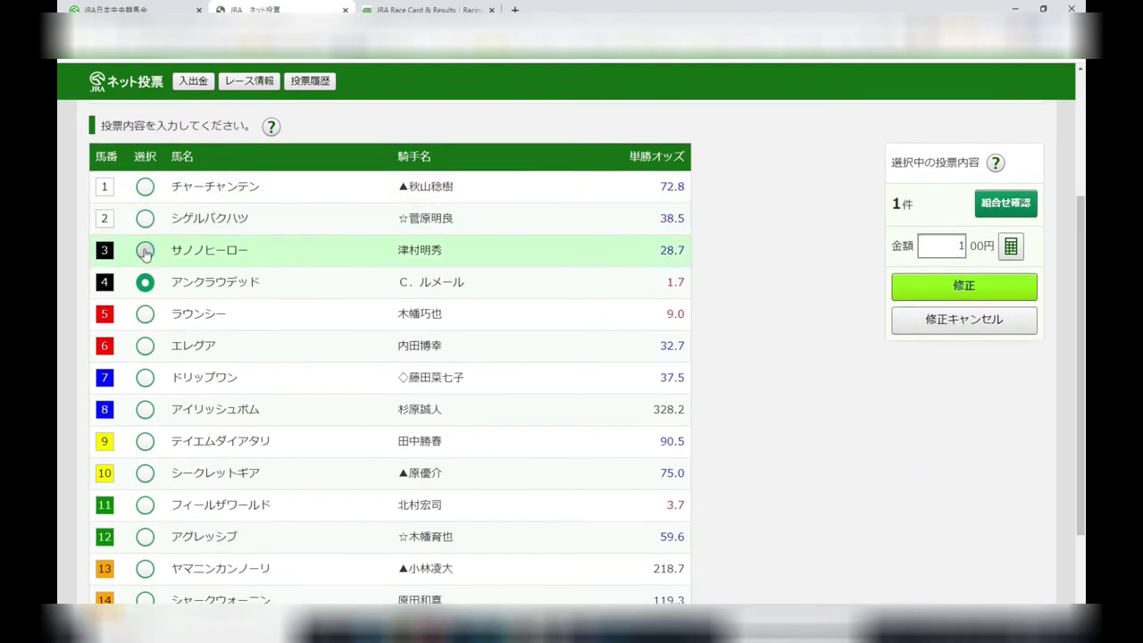
left_click(146, 252)
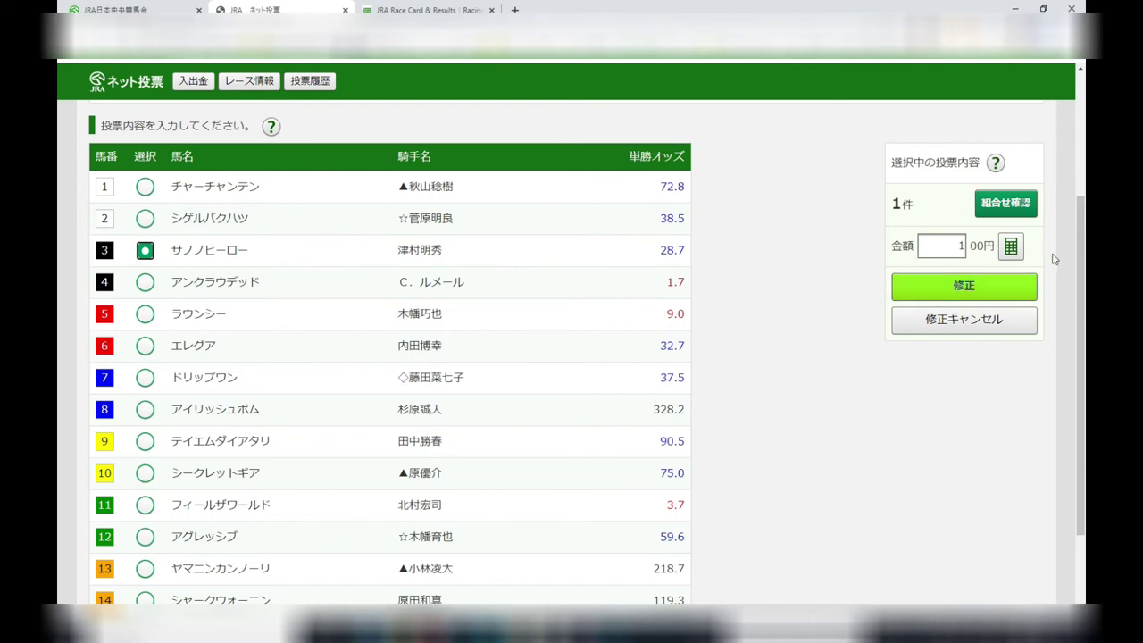
left_click(1000, 325)
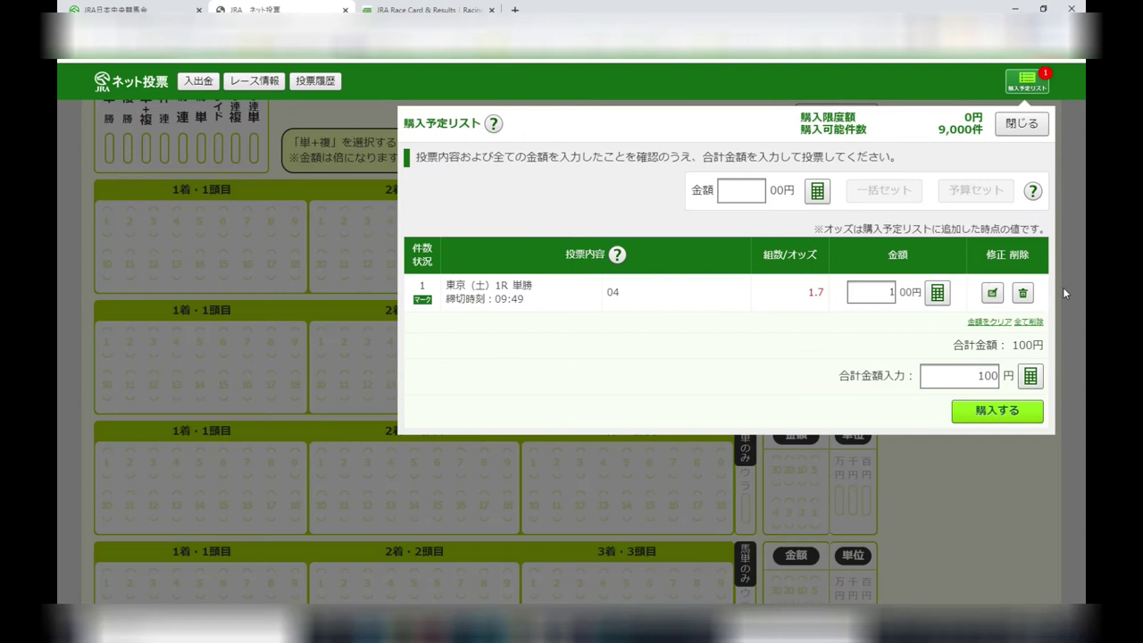
Delete the horse 4 win bet and close the now-empty purchase list
left_click(1023, 293)
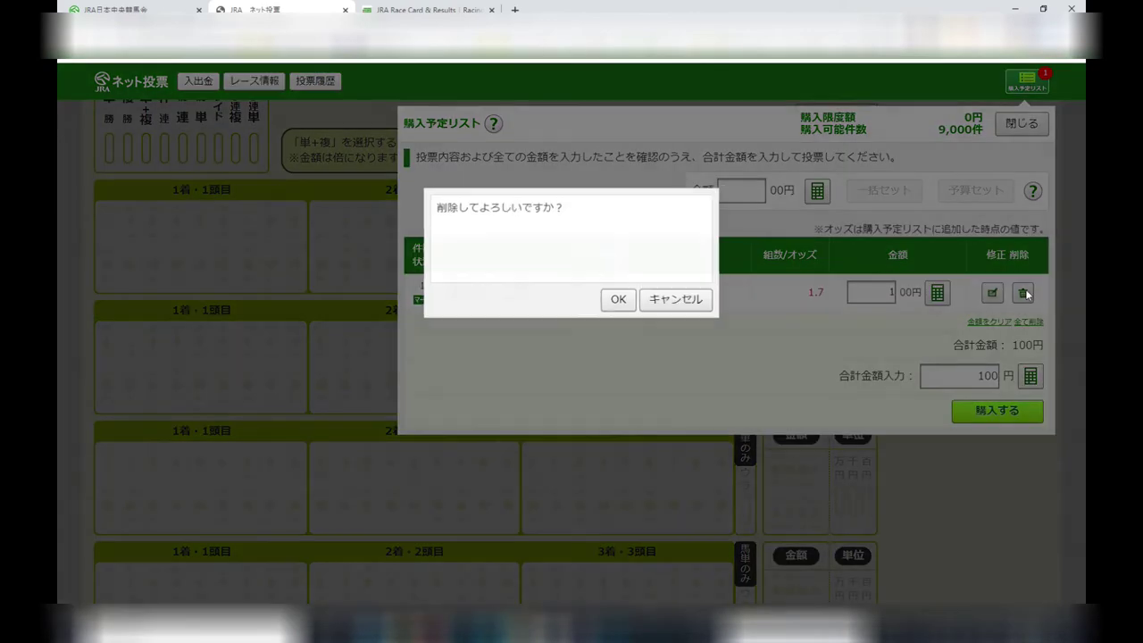
left_click(607, 302)
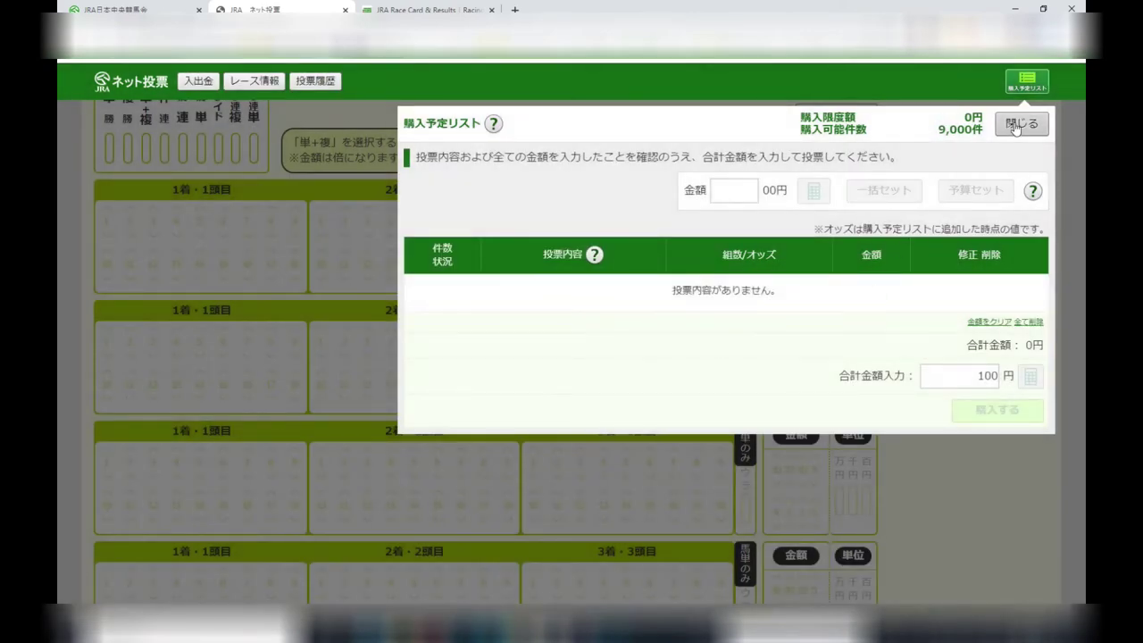
left_click(1022, 123)
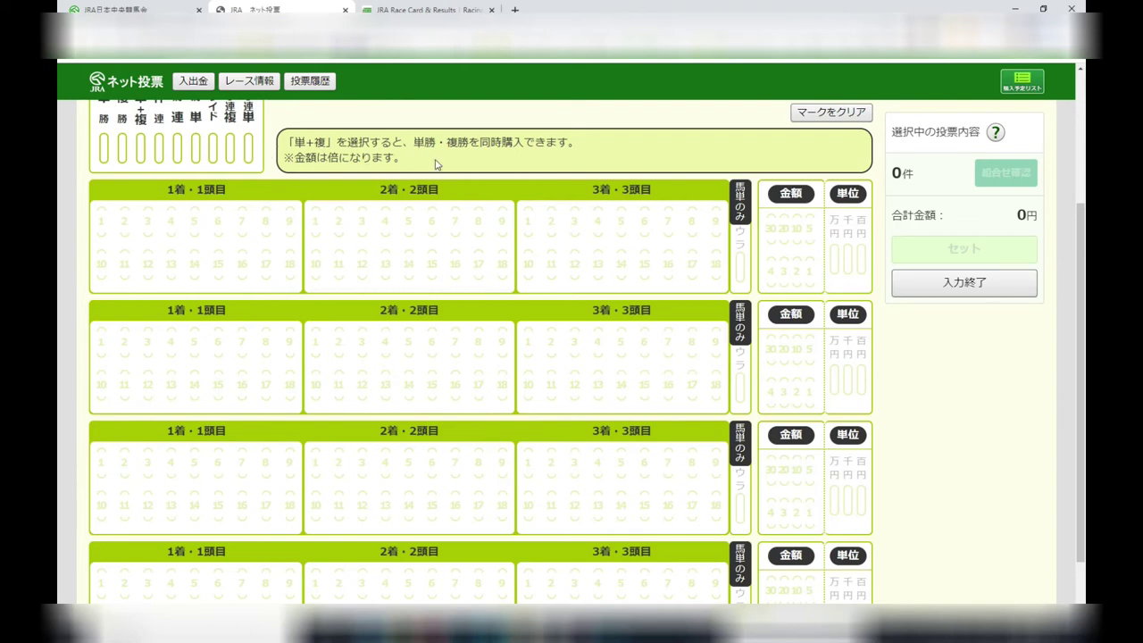
Select the 3連複 trio bet type on the mark sheet
scroll(1081, 234, "up", 1)
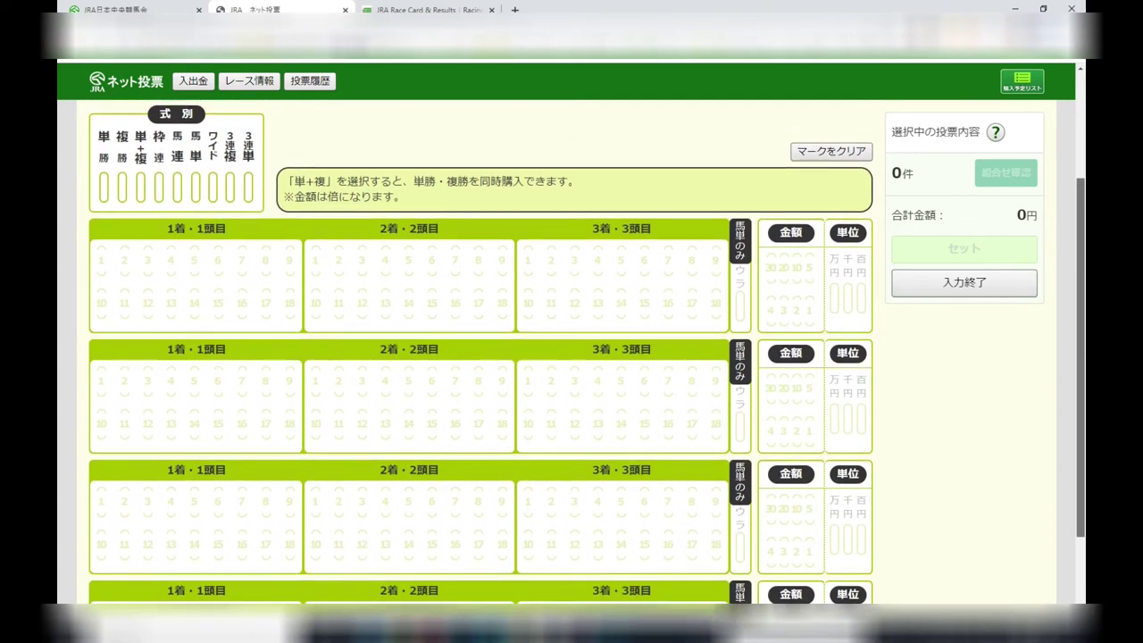
left_click(230, 189)
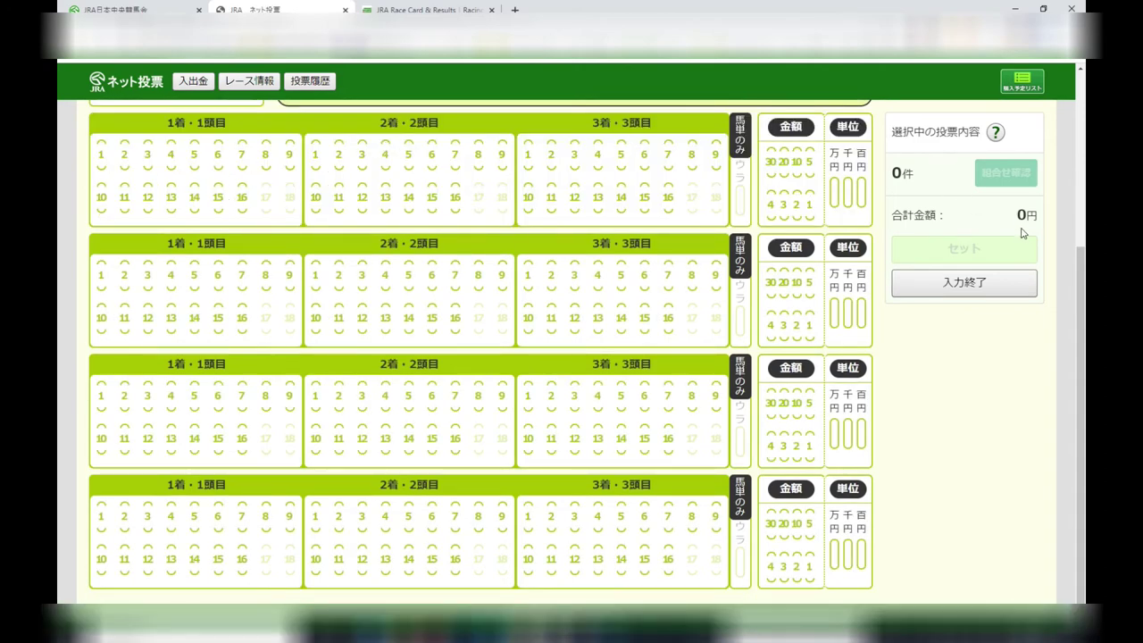
scroll(1080, 254, "up", 1)
scroll(1011, 228, "up", 1)
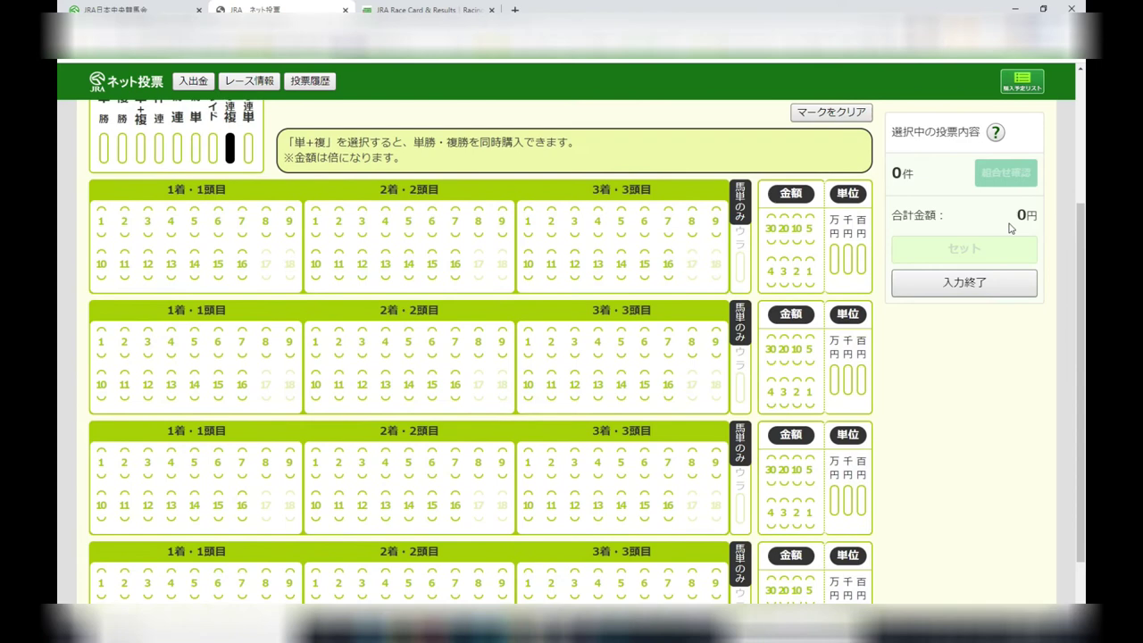
scroll(223, 161, "down", 2)
scroll(220, 179, "up", 3)
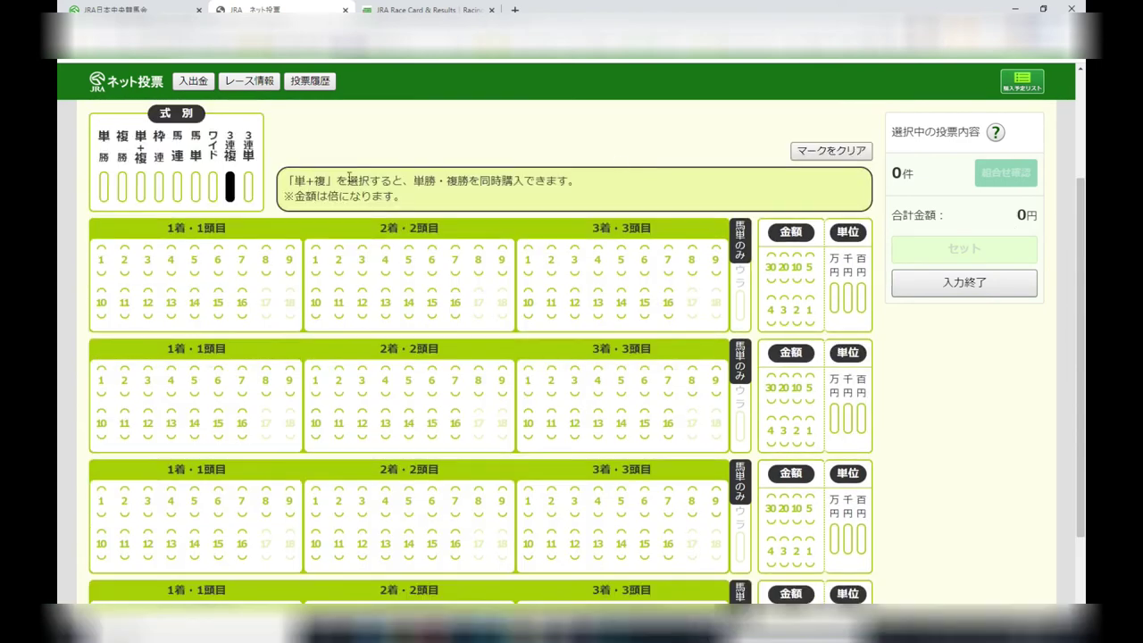
scroll(248, 192, "down", 3)
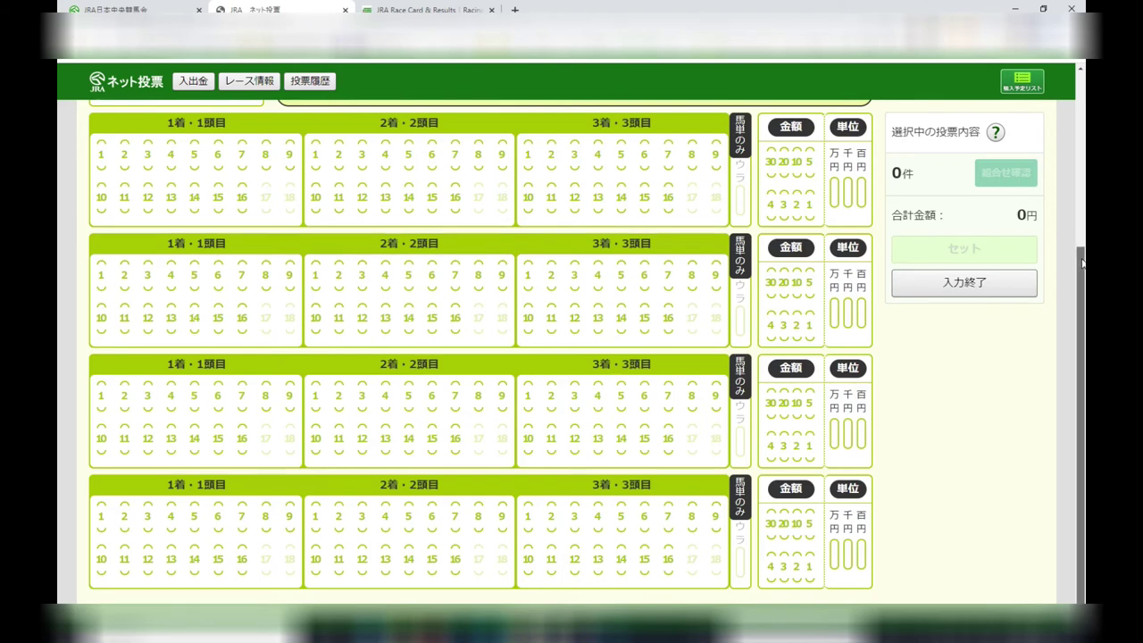
left_click_drag(1082, 262, 1083, 175)
scroll(230, 220, "down", 3)
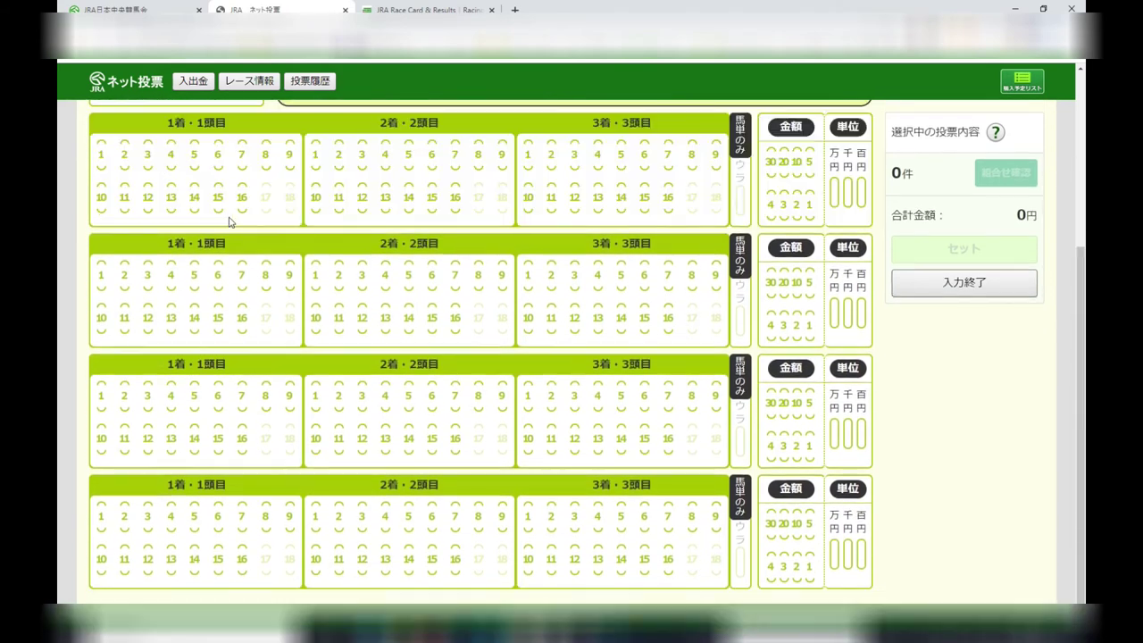
Switch between the race card and the betting form to review the runners
left_click(383, 10)
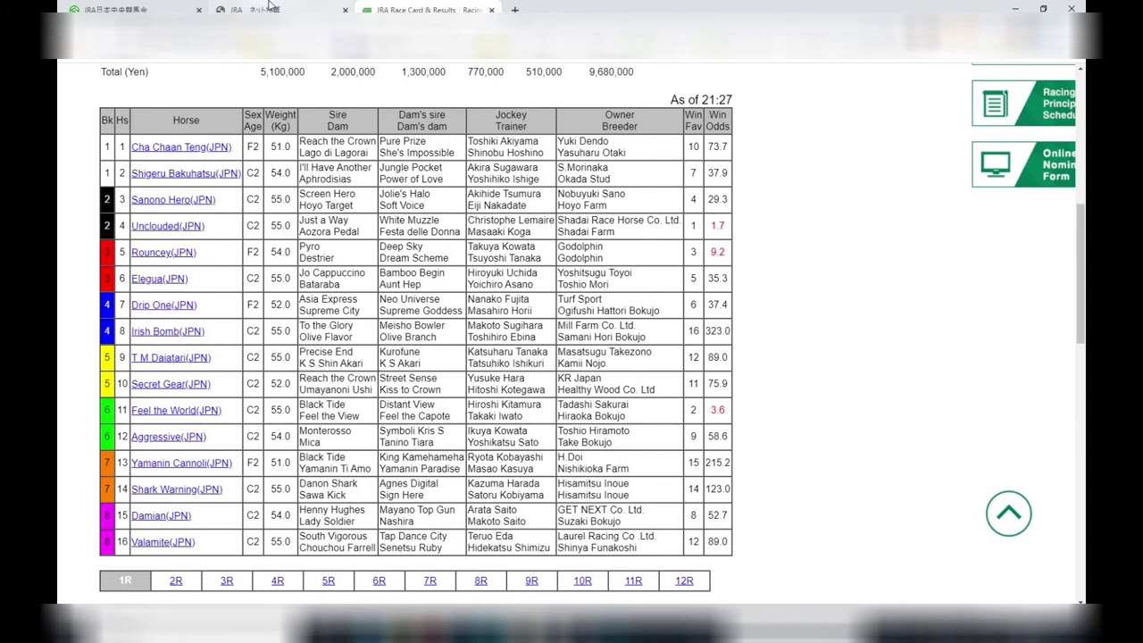
left_click(271, 7)
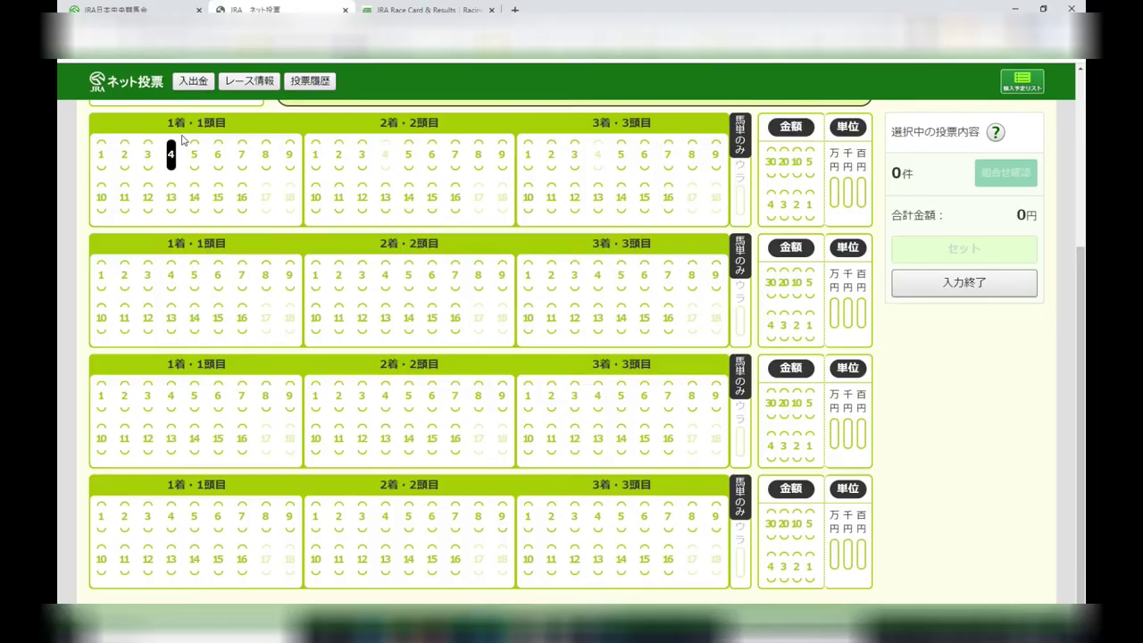
key("ctrl+Tab")
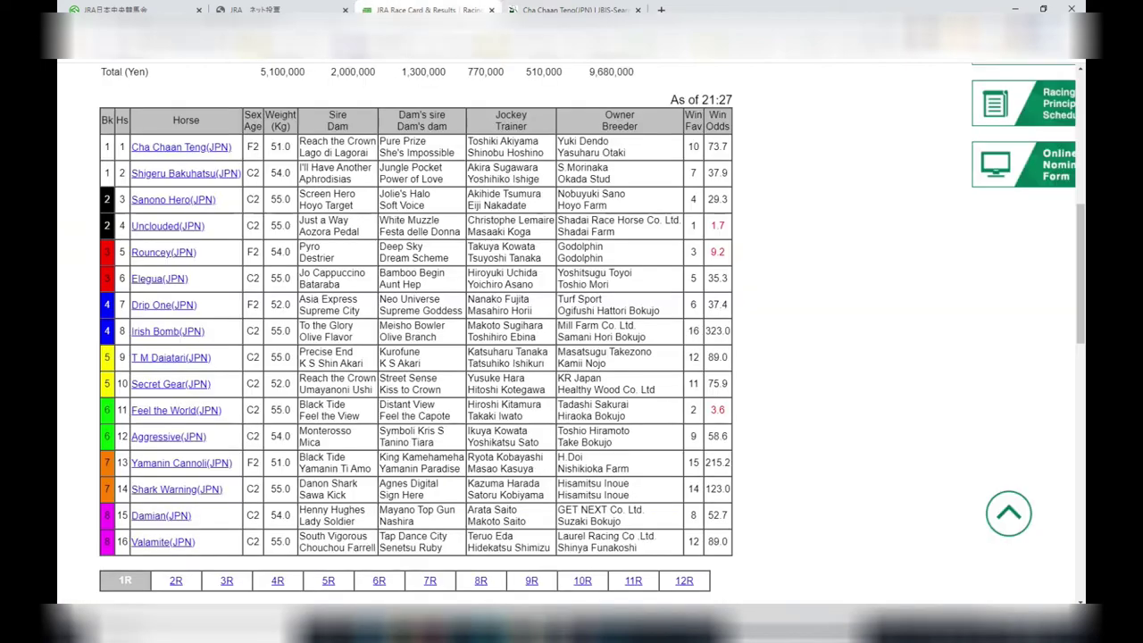
Glance at the Tokyo 1R race card header, then return to Cha Chaan Teng's JBIS profile
left_click(404, 9)
left_click_drag(1078, 316, 1078, 264)
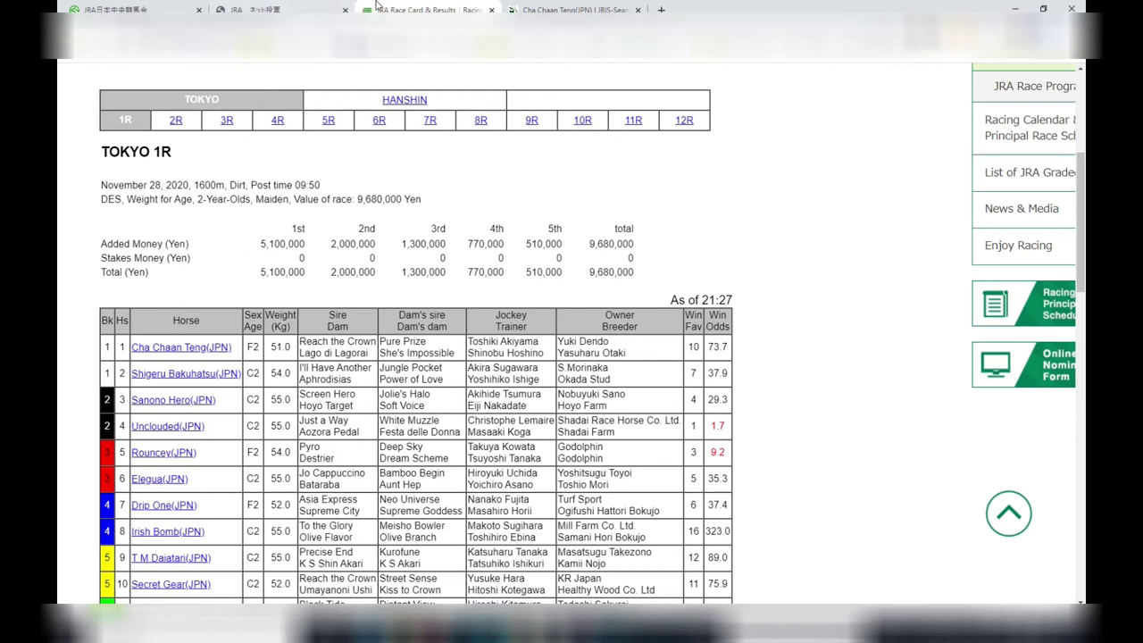
left_click(571, 9)
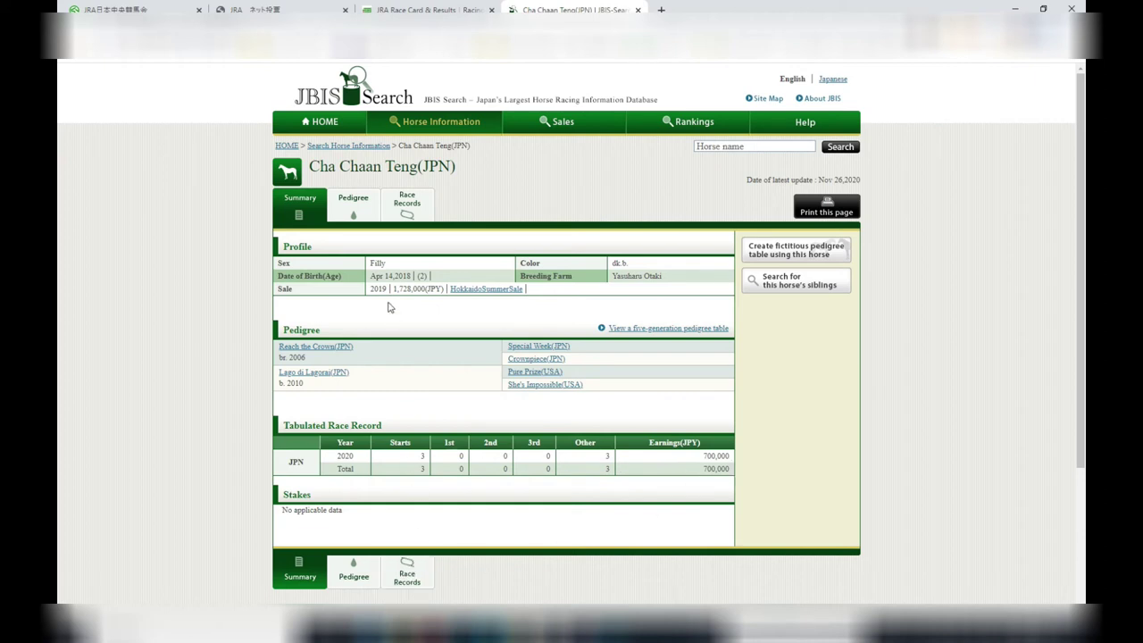
Review Cha Chaan Teng's three lifetime race records, then close them to go back to the race card
left_click(420, 201)
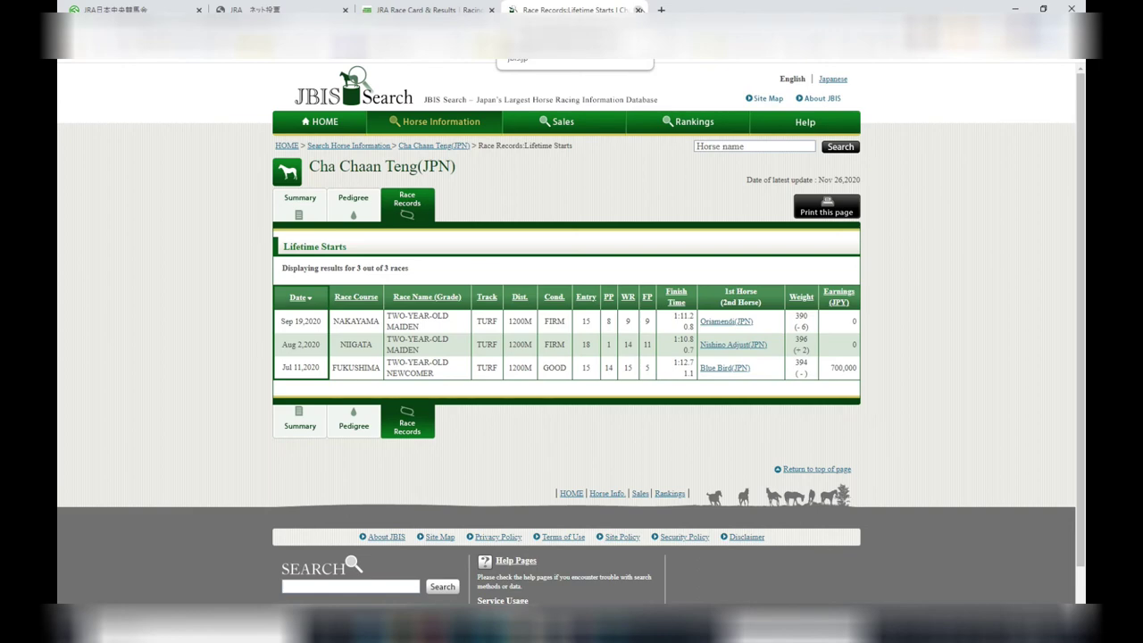
left_click(638, 10)
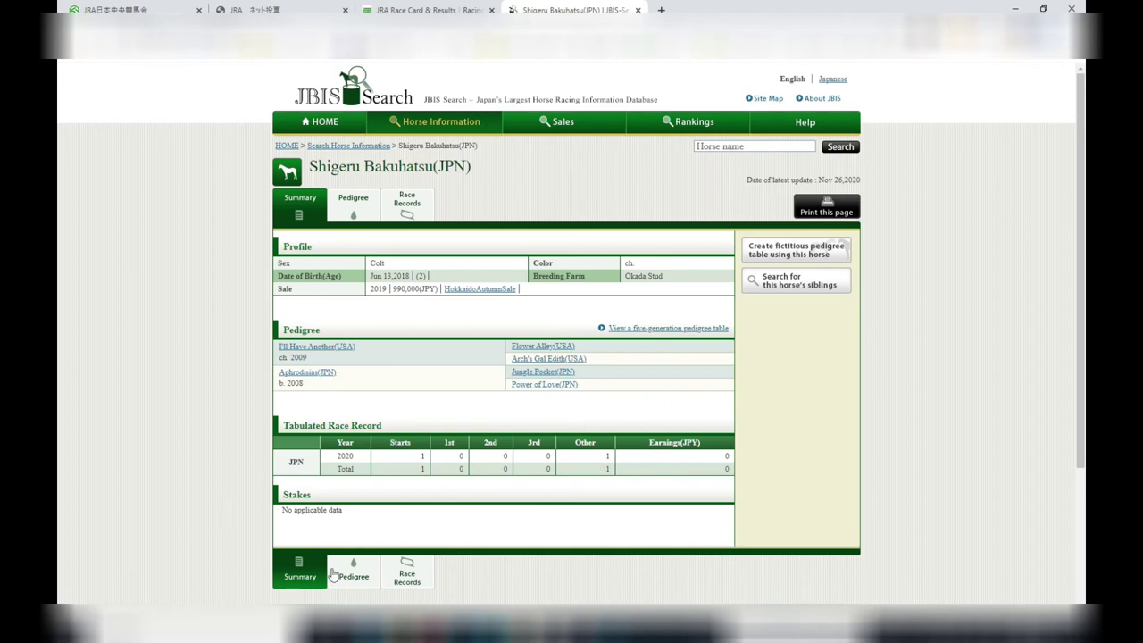
Check Shigeru Bakuhatsu's single start, 10th of 10, then close the records
left_click(413, 571)
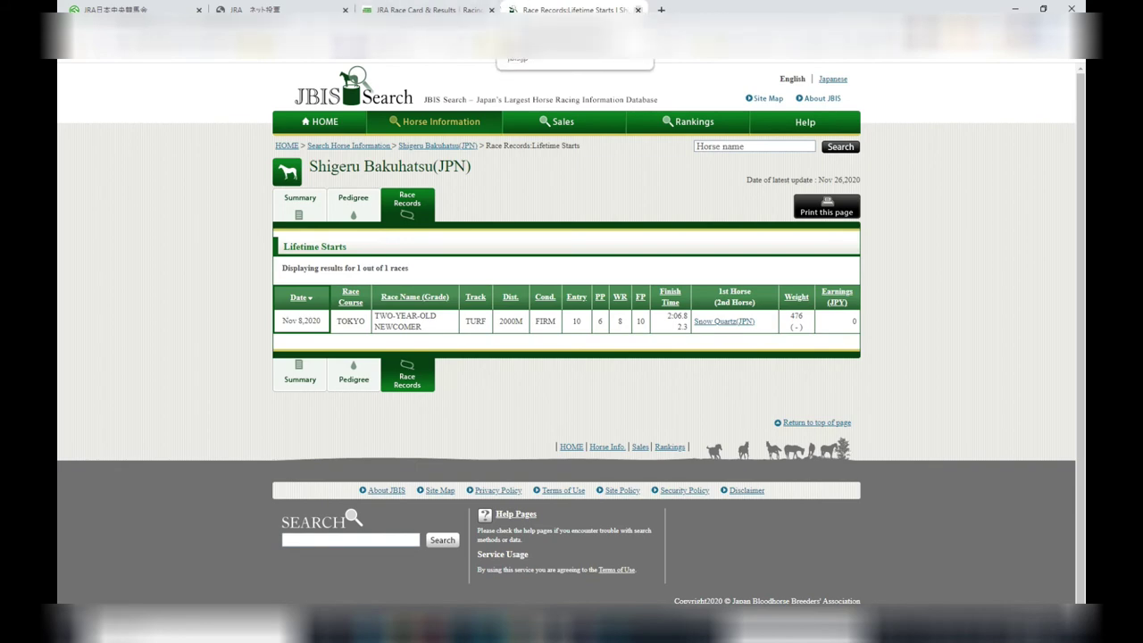
left_click(637, 10)
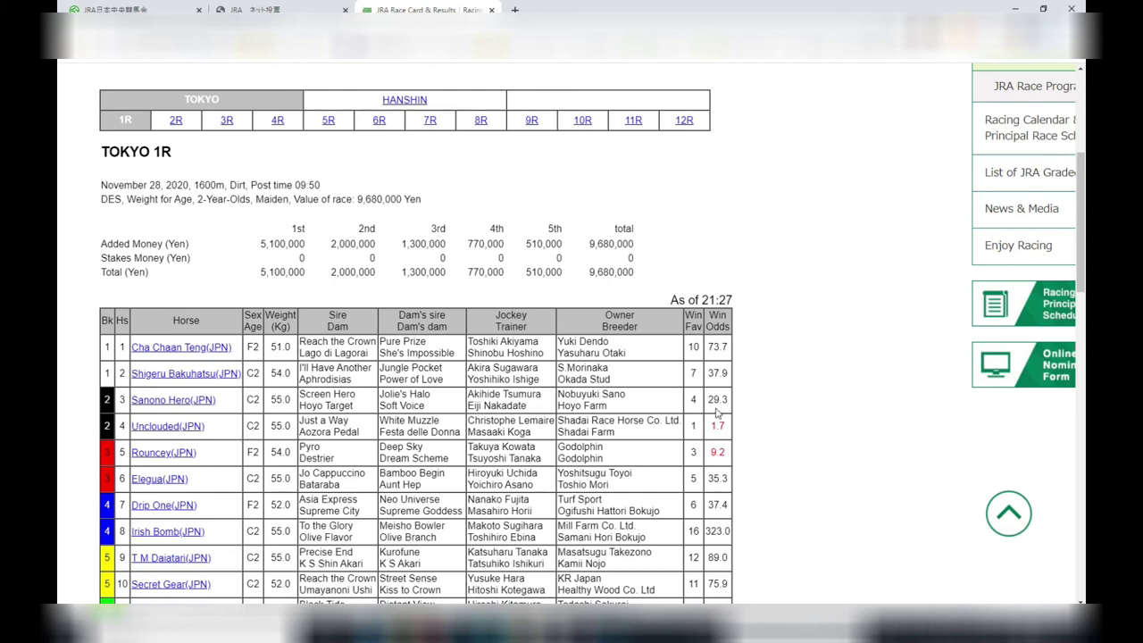
Look up Sanono Hero's race records: one start, 4th of 16 in a Tokyo 1600M dirt newcomer race
left_click(178, 403)
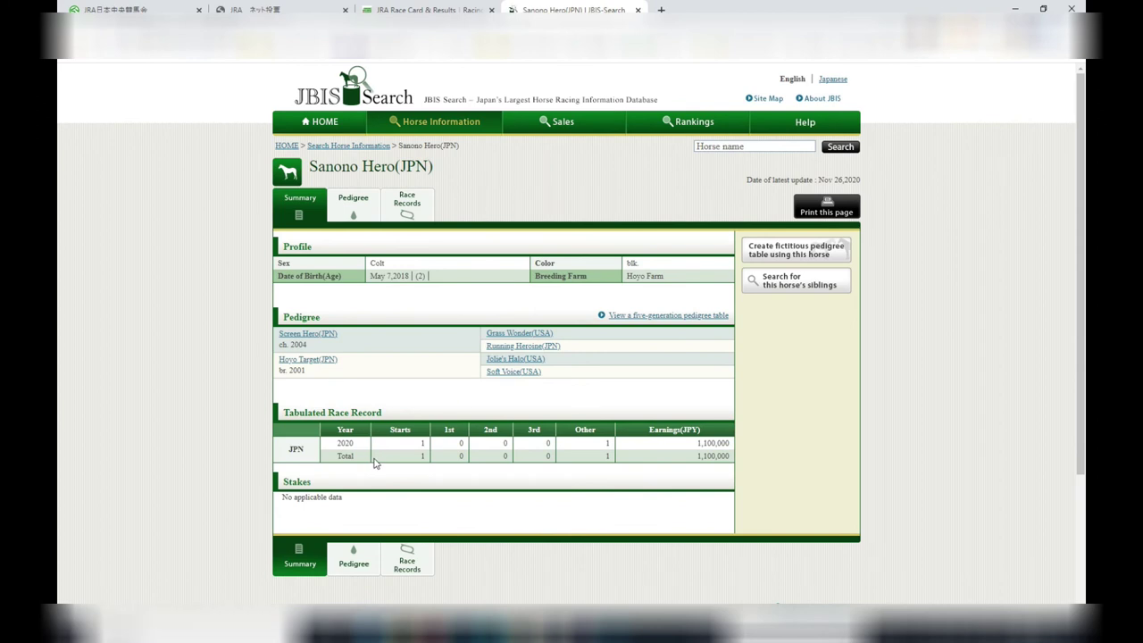
left_click(427, 203)
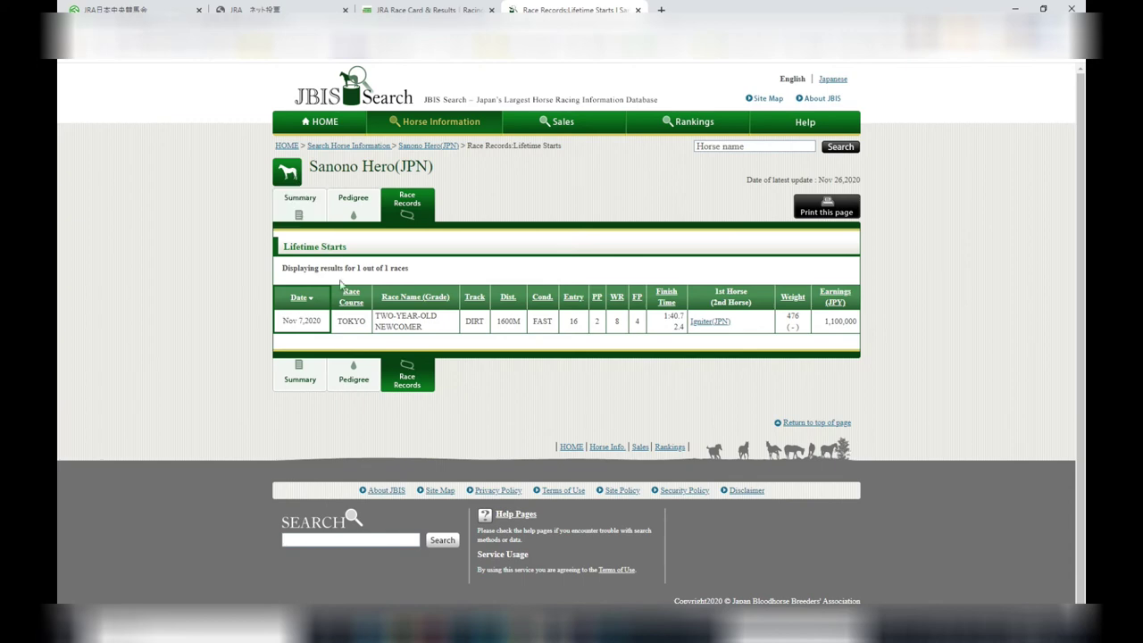
left_click(250, 9)
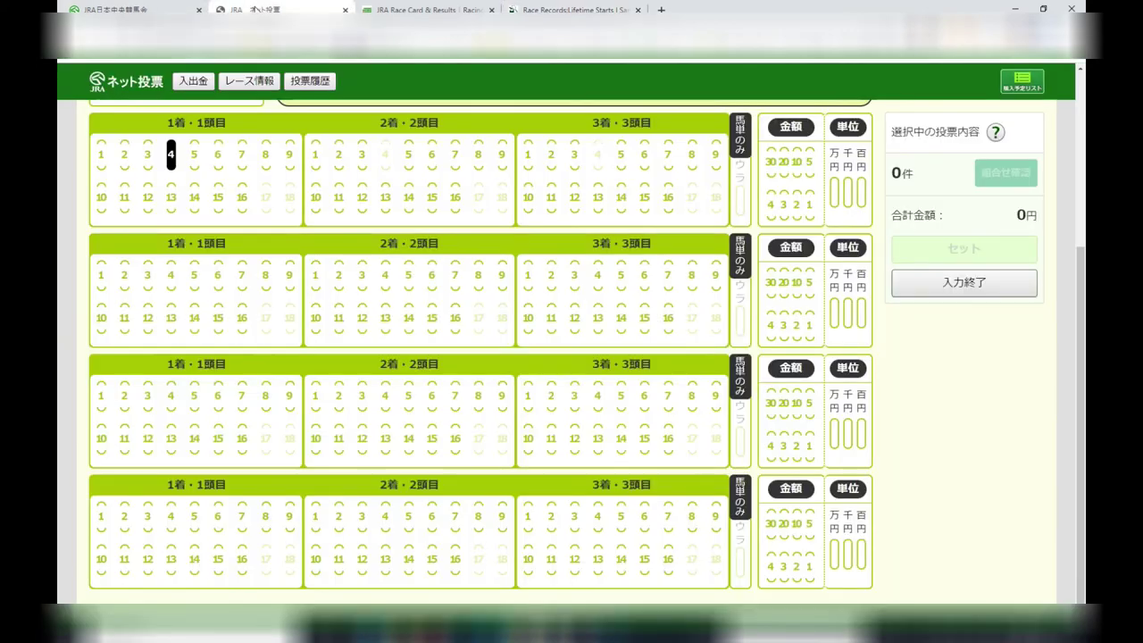
Review Unclouded's three lifetime starts in JBIS Search, then close that records tab
left_click(154, 7)
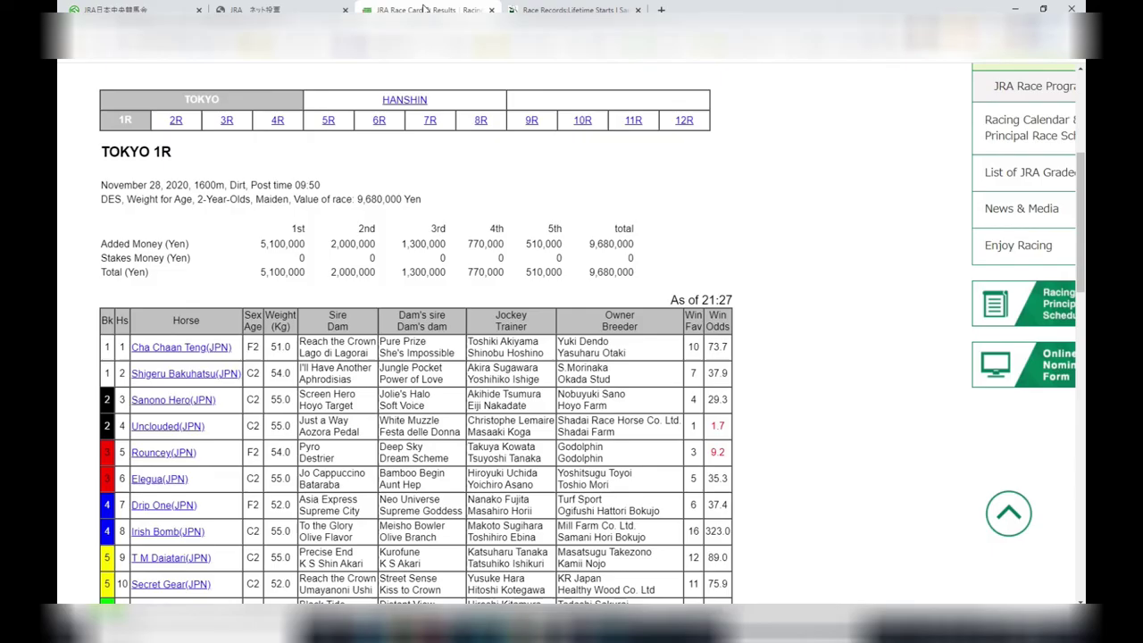
left_click(422, 9)
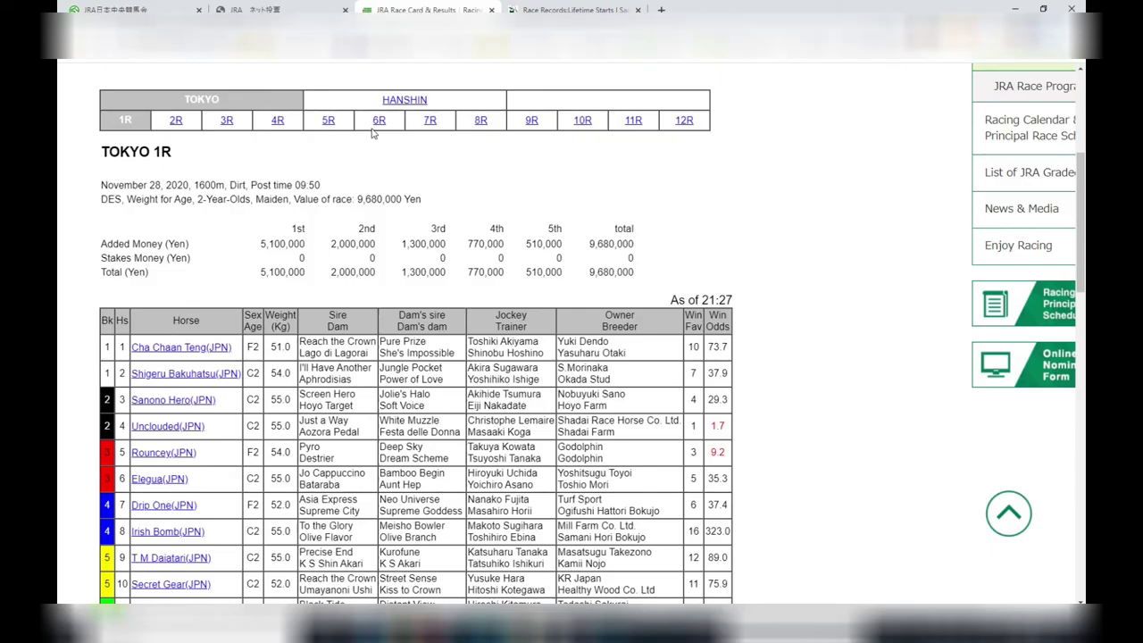
left_click(181, 426)
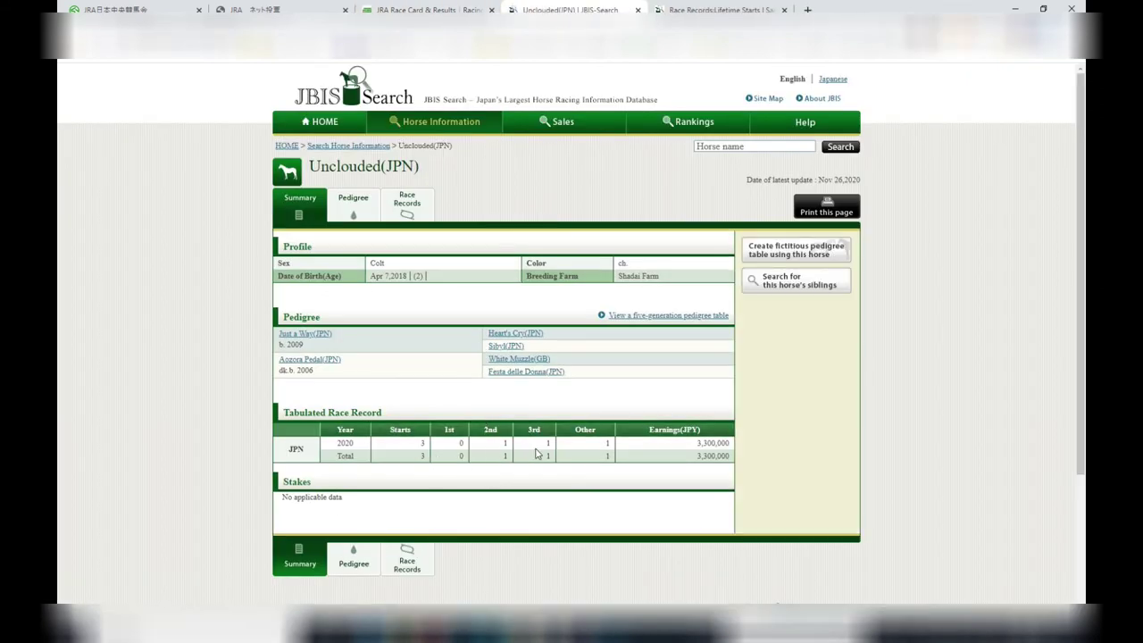
left_click(426, 206)
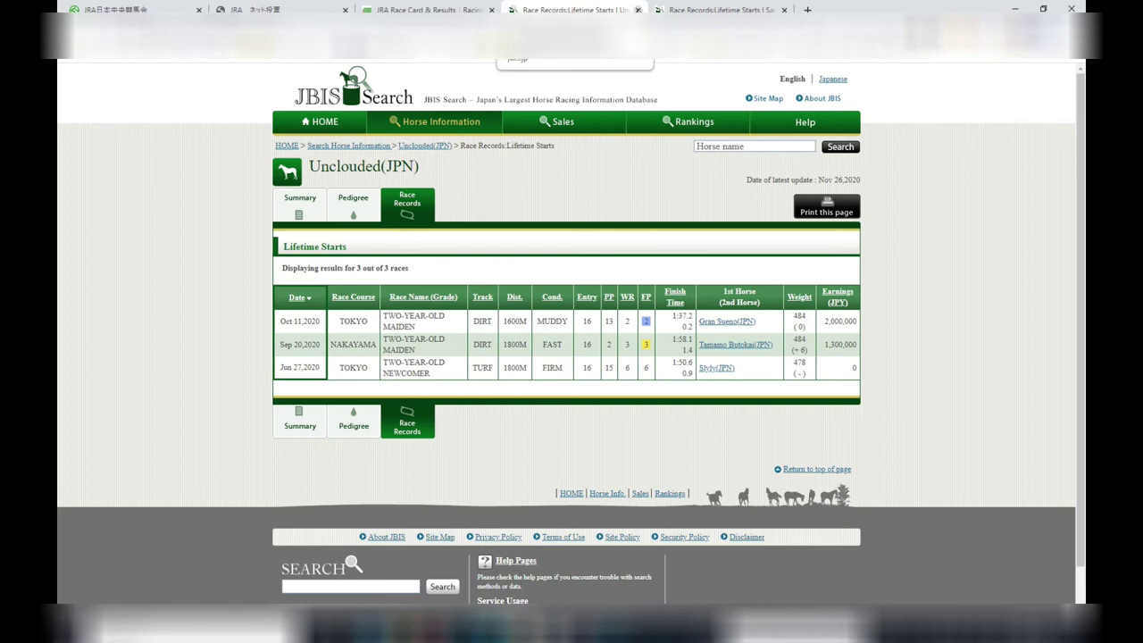
key("ctrl+w")
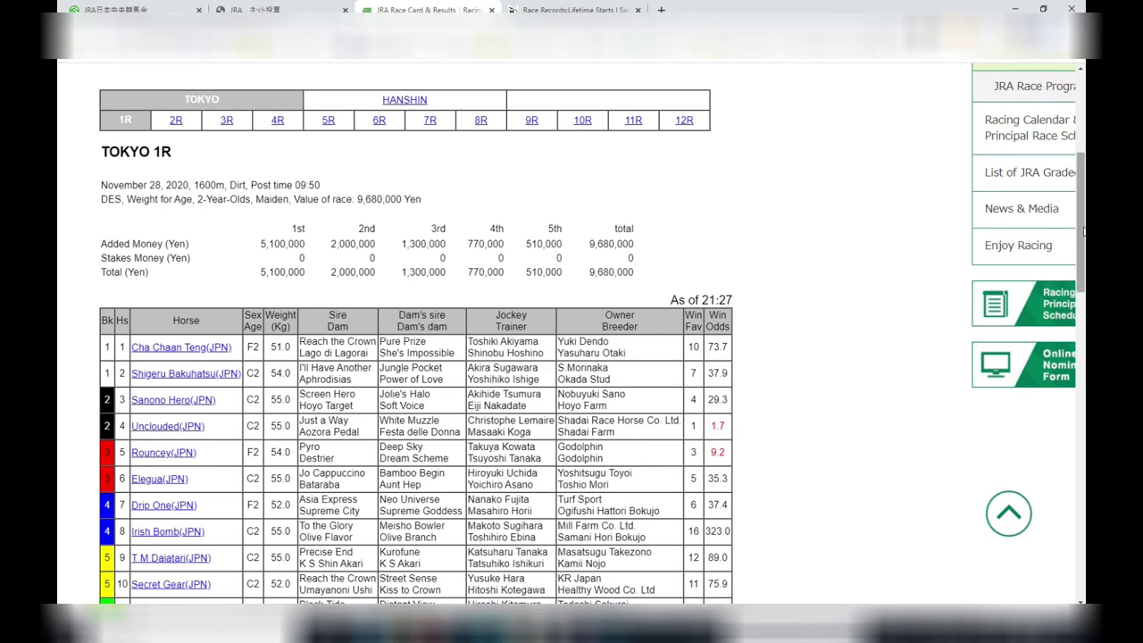
scroll(275, 93, "down", 3)
scroll(275, 93, "up", 1)
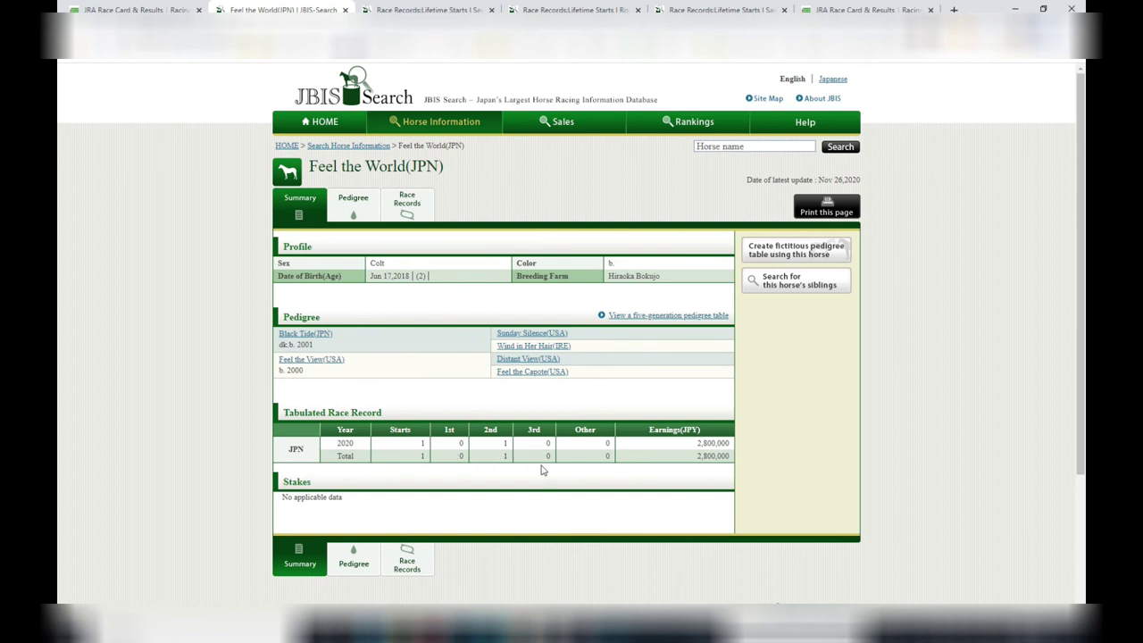
Check Feel the World's lone start, 2nd in a Tokyo newcomer race, then return to the race card
left_click(417, 561)
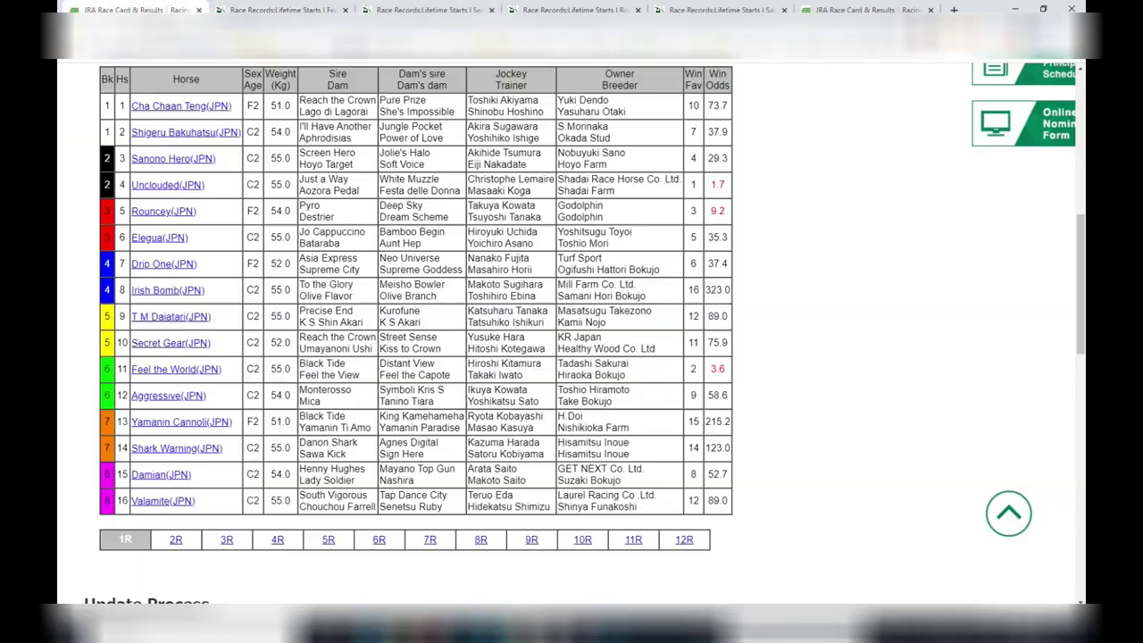
left_click(134, 10)
scroll(1071, 241, "up", 2)
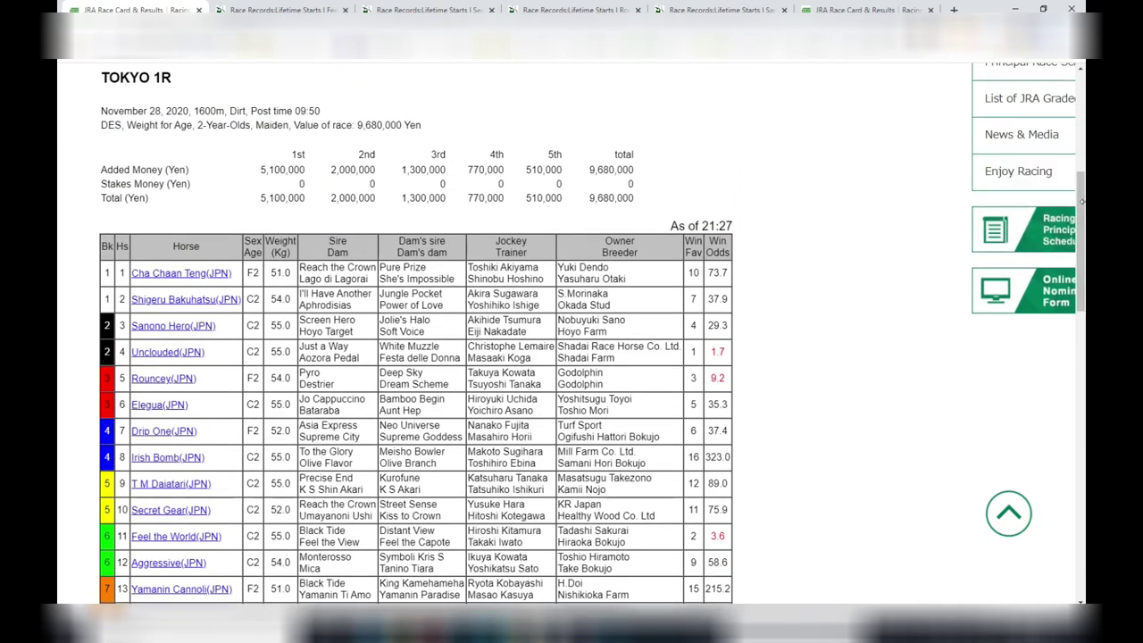
scroll(1080, 202, "down", 3)
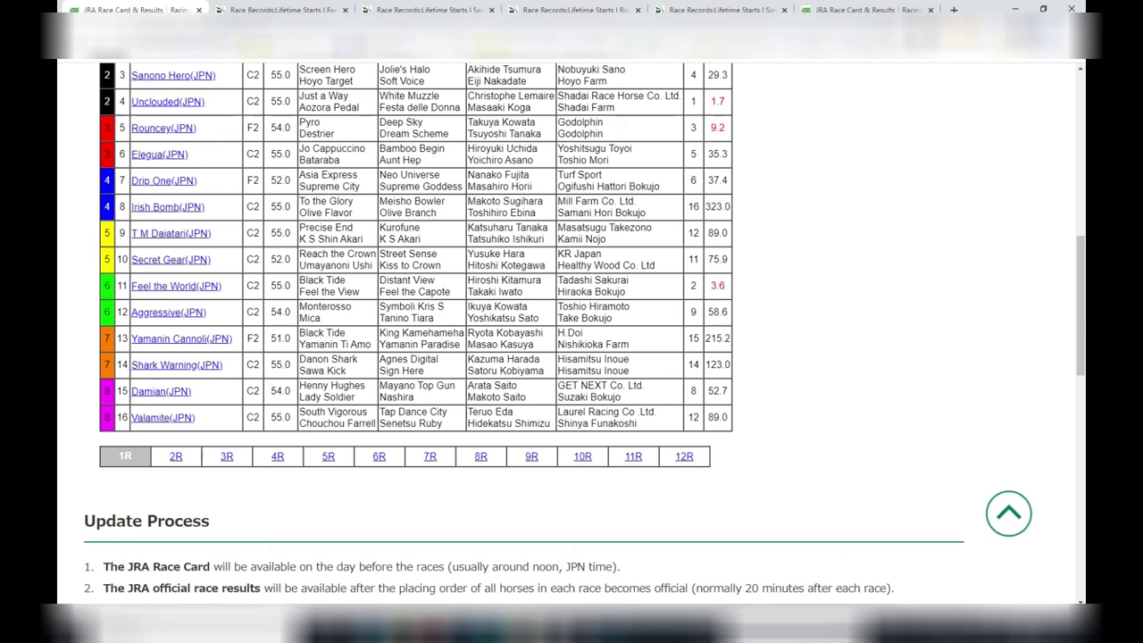
Add a 100-yen trio bet on 03-04-11 for Tokyo 1R to the purchase list
left_click(267, 7)
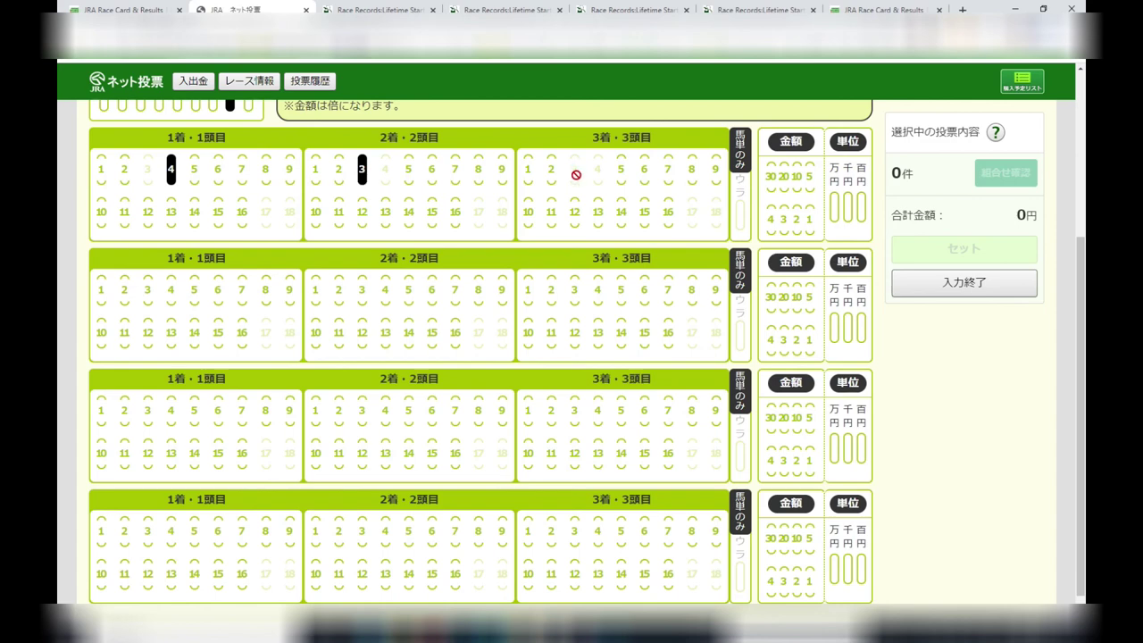
left_click(552, 214)
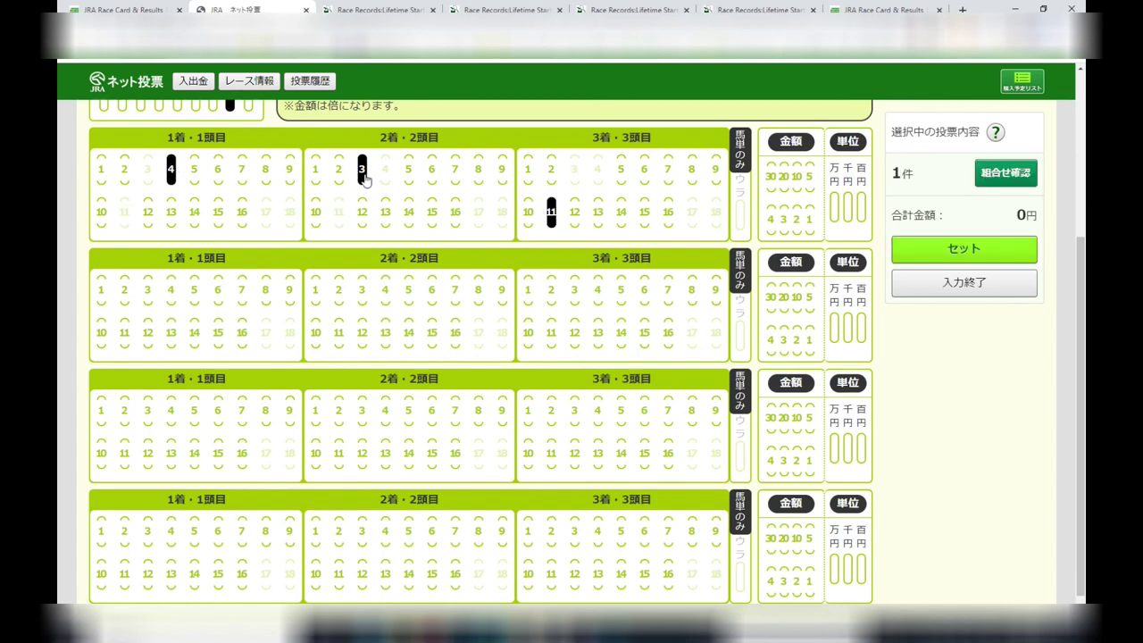
left_click(809, 225)
left_click(861, 207)
left_click(996, 249)
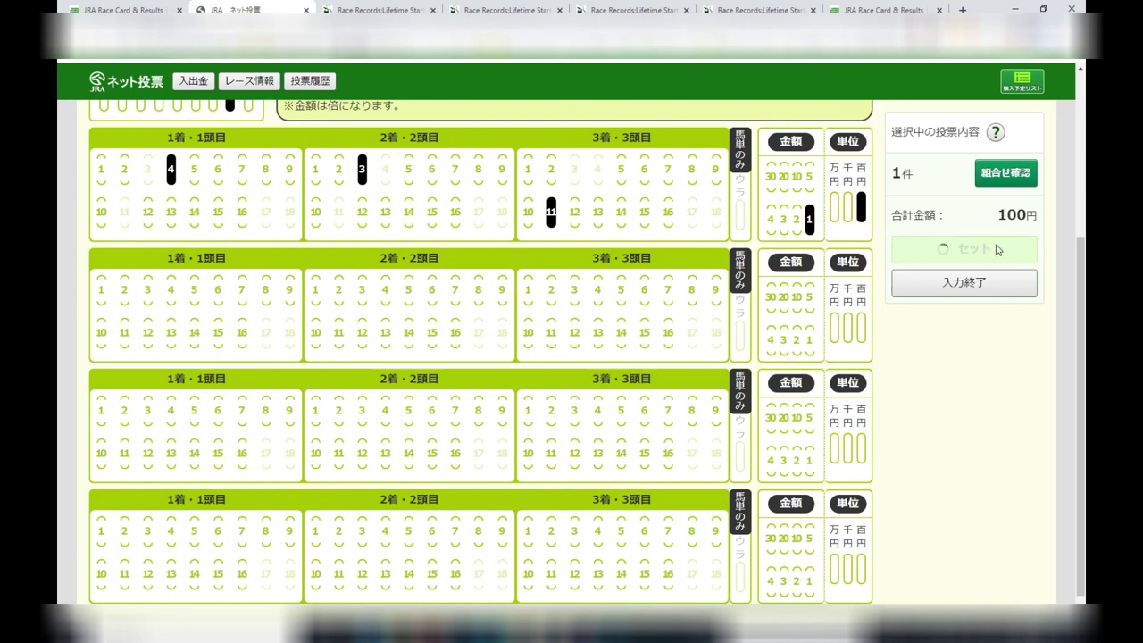
left_click(1040, 94)
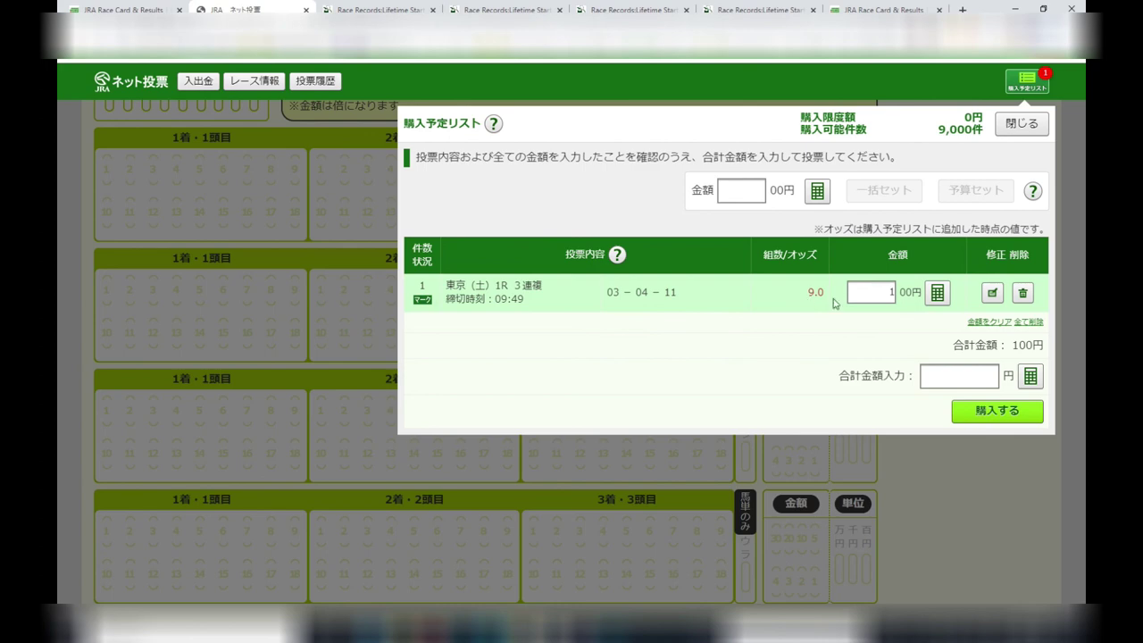
Enter a total amount of 100 yen and submit the purchase for confirmation
left_click(976, 381)
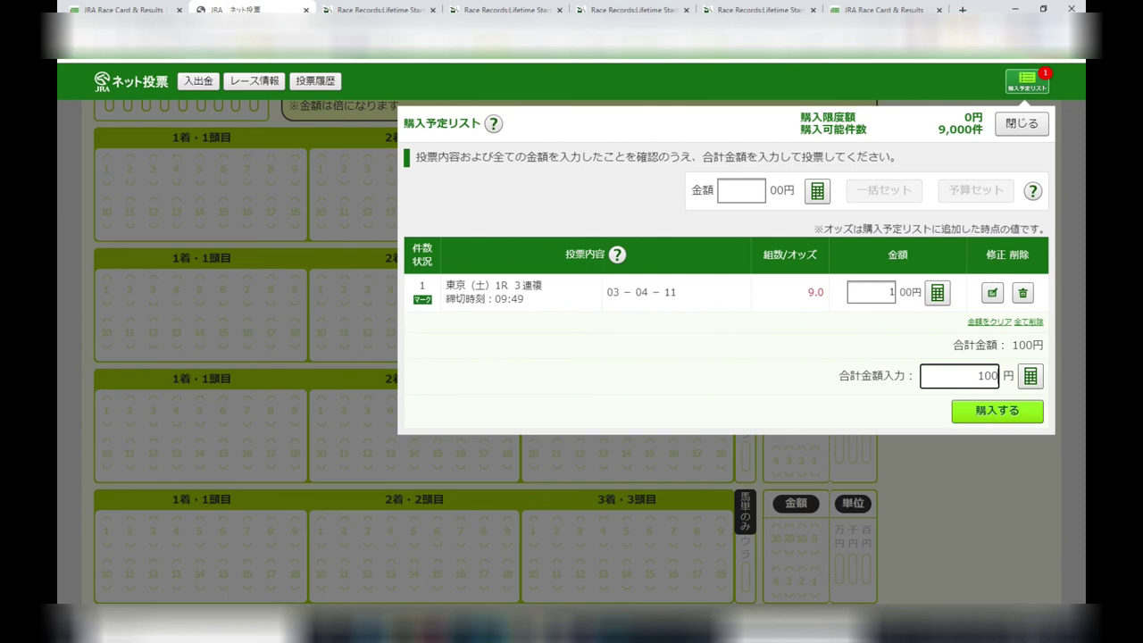
left_click(989, 417)
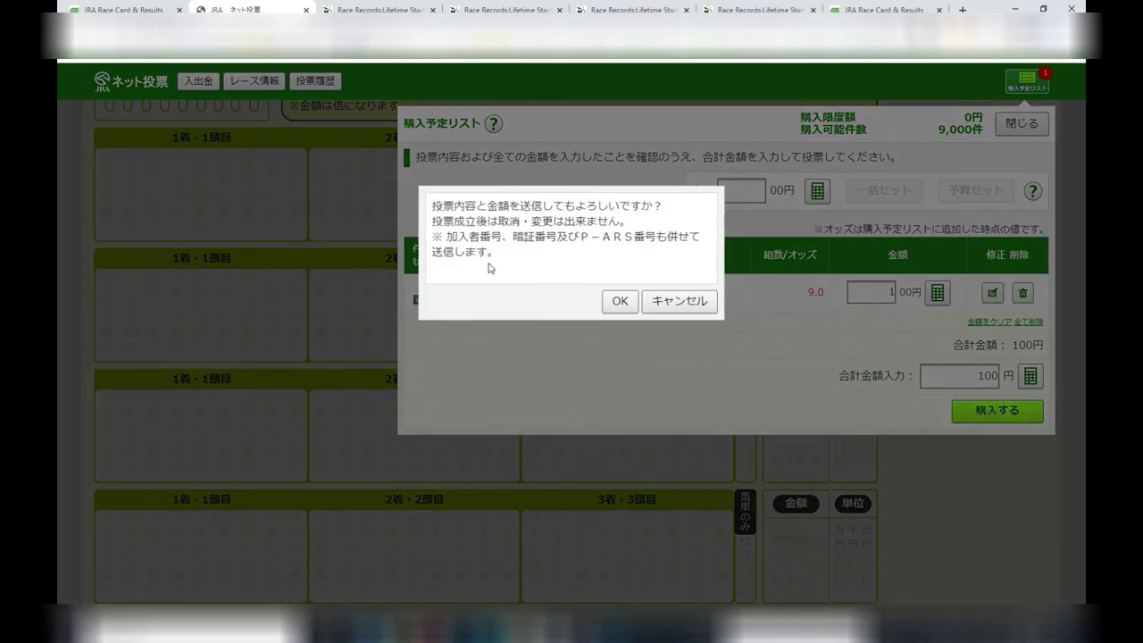
left_click(613, 309)
Confirm the bet and display the digital ticket for the Tokyo 1R trio 3-4-11
left_click(612, 303)
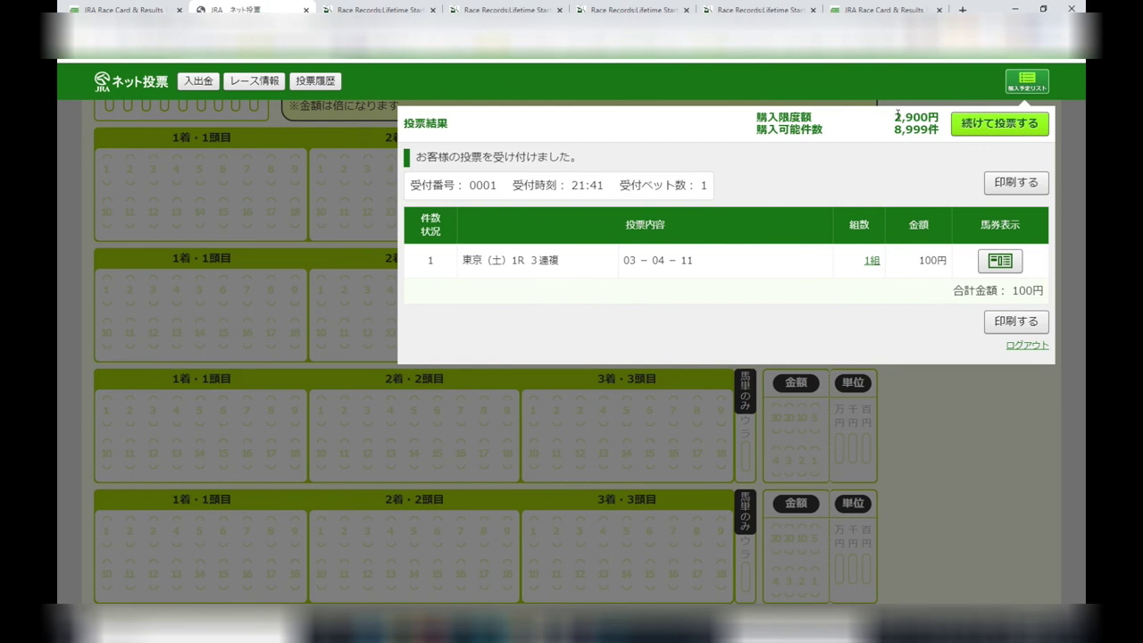
left_click(999, 260)
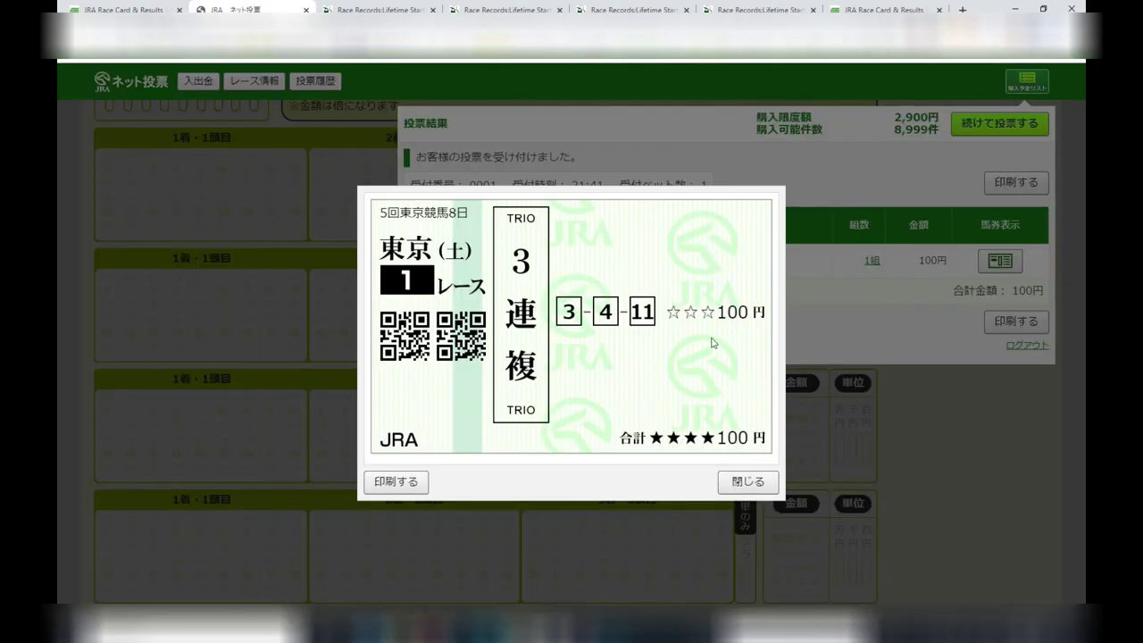